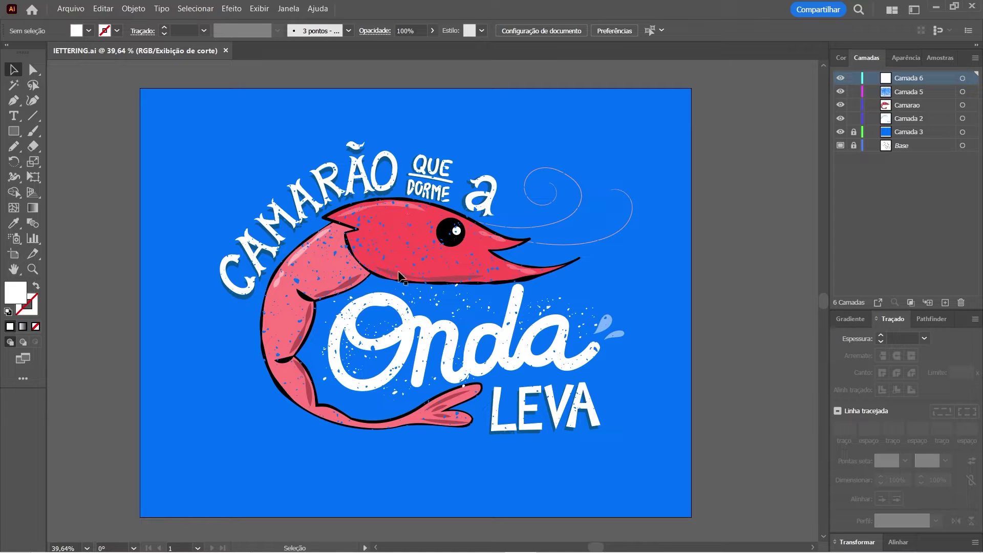
Zoom around the finished poster, from the shrimp's head out to the whole composition.
{"action": "key", "text": "z"}
{"action": "mouse_move", "coordinate": [328, 223]}
{"action": "left_mouse_down"}
{"action": "mouse_move", "coordinate": [573, 332]}
{"action": "mouse_move", "coordinate": [547, 337]}
{"action": "left_mouse_up"}
{"action": "scroll", "coordinate": [547, 337], "scroll_direction": "right", "scroll_amount": 2}
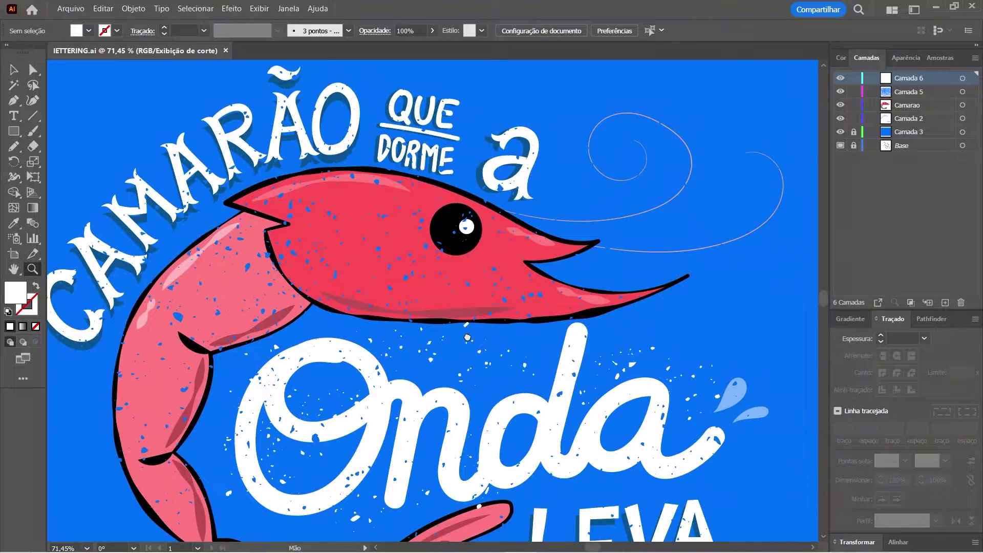
{"action": "scroll", "coordinate": [563, 337], "scroll_direction": "down", "scroll_amount": 5}
{"action": "scroll", "coordinate": [585, 336], "scroll_direction": "down", "scroll_amount": 3}
{"action": "key", "text": "ctrl+minus"}
{"action": "scroll", "coordinate": [585, 336], "scroll_direction": "up", "scroll_amount": 5}
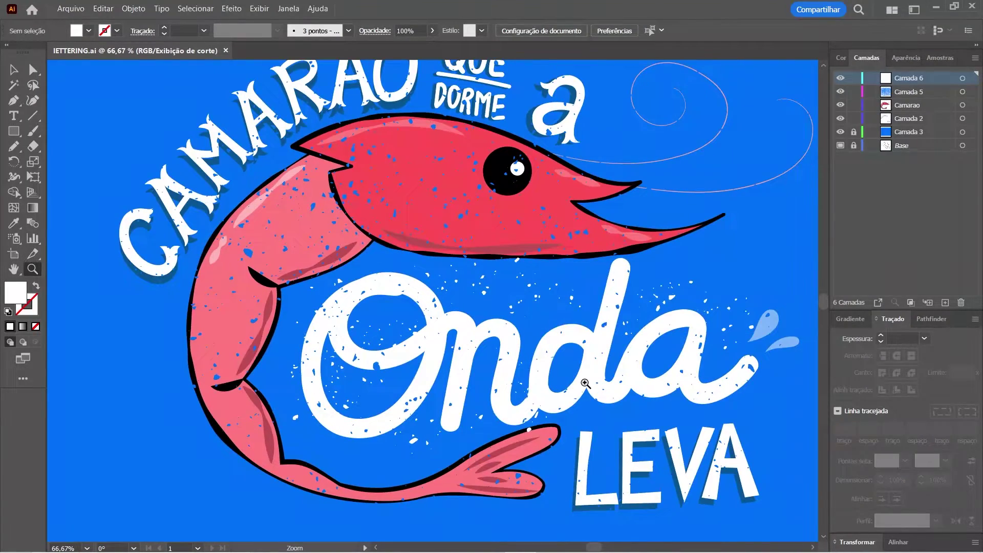
{"action": "key", "text": "ctrl+minus"}
{"action": "mouse_move", "coordinate": [472, 280]}
{"action": "left_mouse_down"}
{"action": "mouse_move", "coordinate": [444, 288]}
{"action": "mouse_move", "coordinate": [457, 284]}
{"action": "left_mouse_up"}
Hide every layer except Base and look over the pencil sketch, including the Onda LEVA lettering.
{"action": "left_click", "coordinate": [840, 145], "text": "alt"}
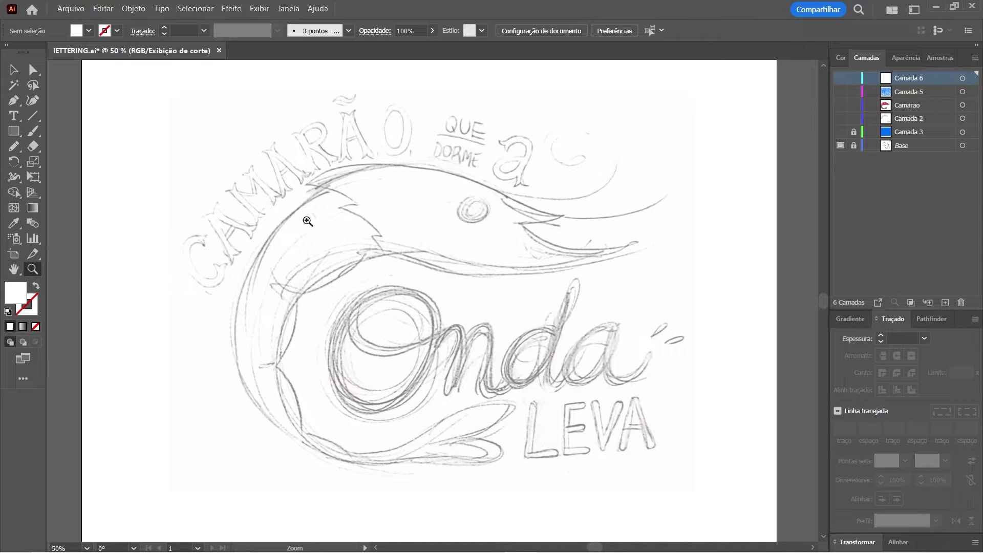
{"action": "left_click_drag", "start_coordinate": [379, 252], "coordinate": [378, 230]}
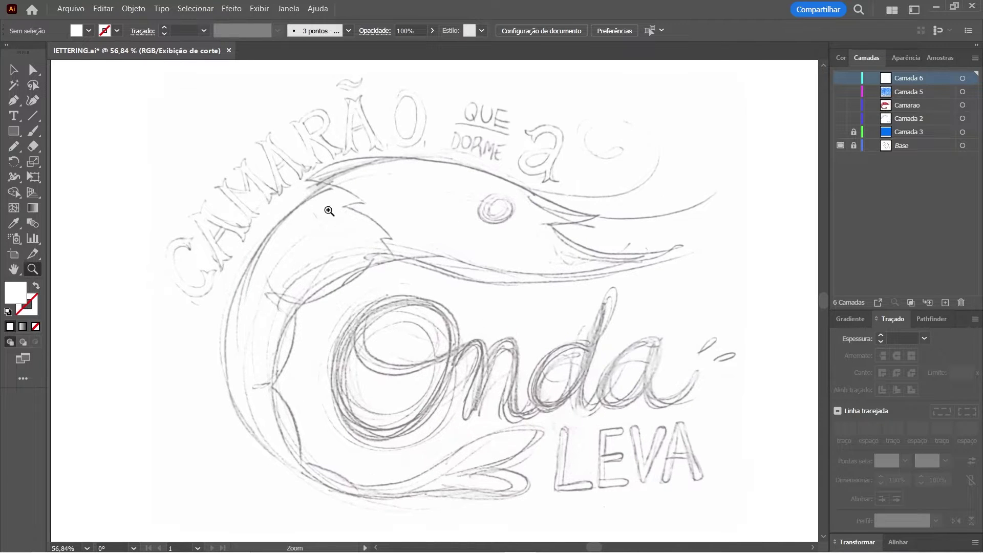
{"action": "left_click_drag", "start_coordinate": [494, 237], "coordinate": [324, 346]}
{"action": "mouse_move", "coordinate": [487, 386]}
{"action": "left_mouse_down"}
{"action": "mouse_move", "coordinate": [494, 285]}
{"action": "mouse_move", "coordinate": [560, 86]}
{"action": "left_mouse_up"}
{"action": "left_click_drag", "start_coordinate": [554, 230], "coordinate": [570, 338]}
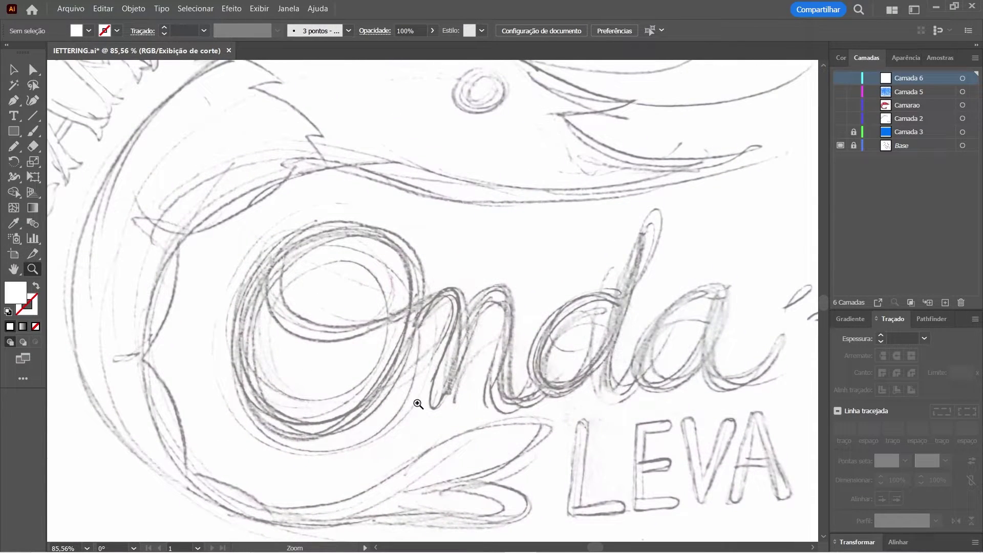
{"action": "left_click", "coordinate": [368, 318], "text": "alt"}
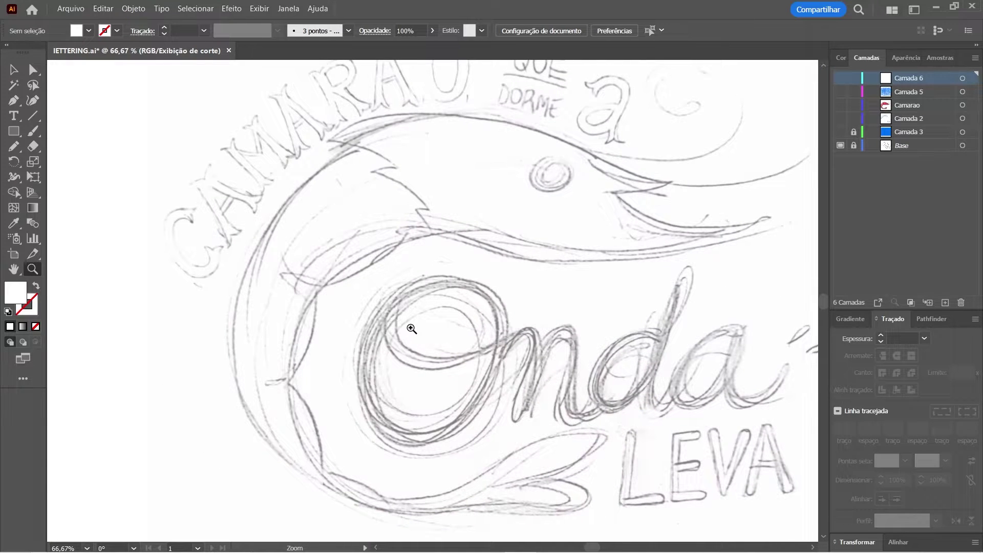
{"action": "left_click", "coordinate": [411, 329], "text": "alt"}
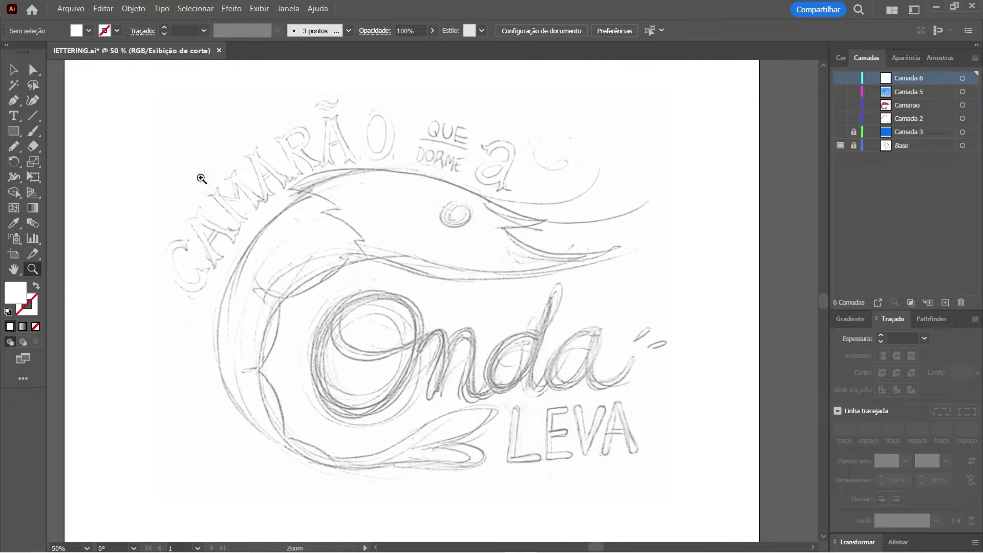
{"action": "left_click", "coordinate": [72, 8]}
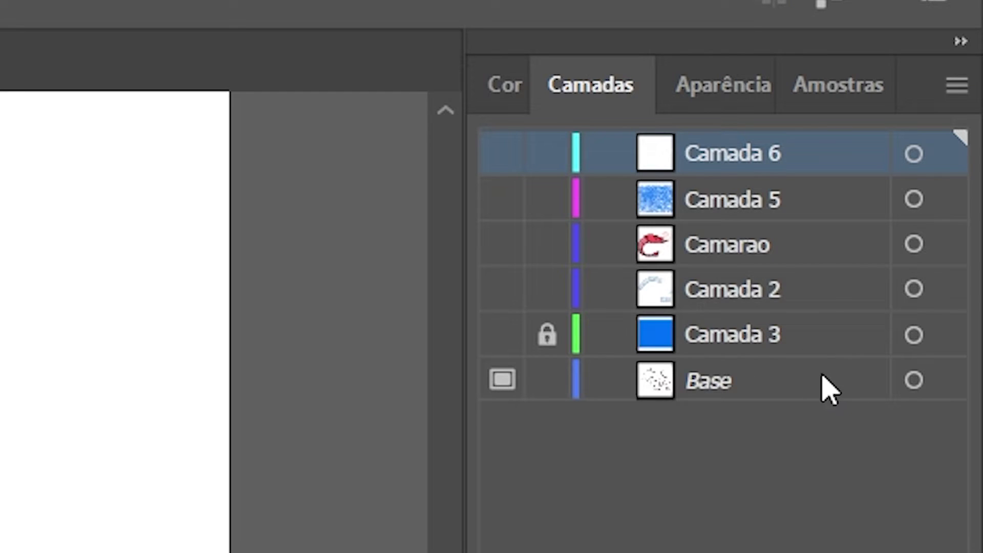
Turn off Modelo (template) on the Base layer and zoom around the sketch details.
{"action": "double_click", "coordinate": [834, 390]}
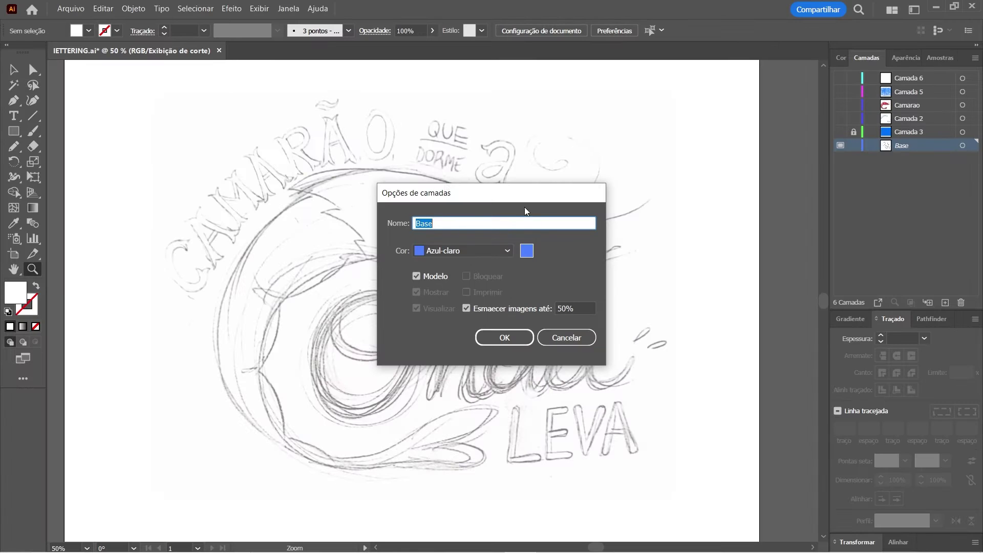
{"action": "left_click", "coordinate": [416, 277]}
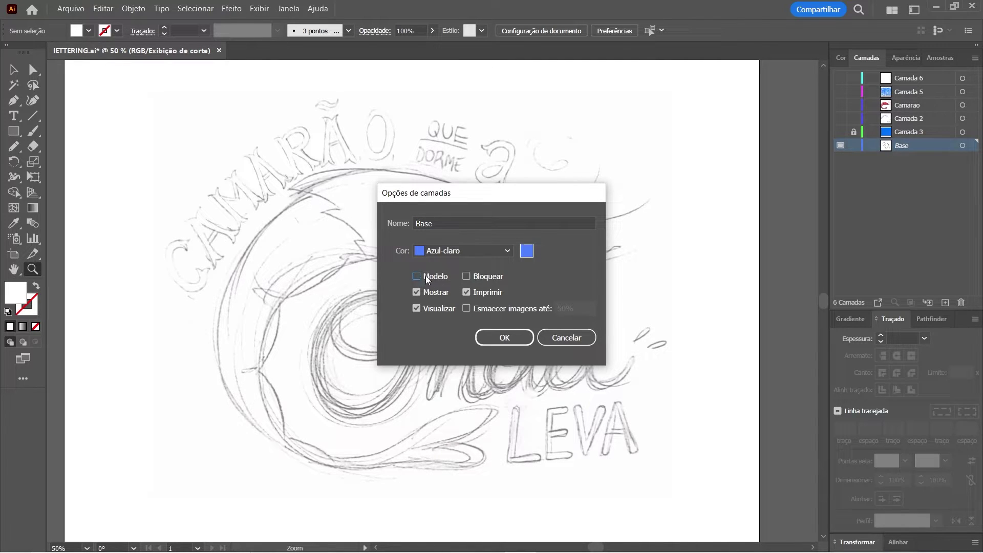
{"action": "left_click", "coordinate": [497, 339]}
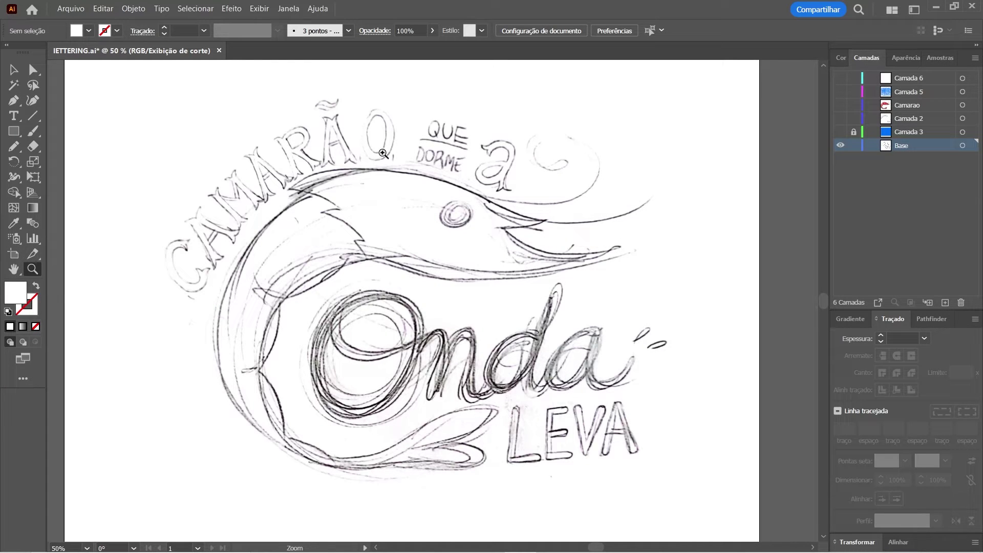
{"action": "left_click_drag", "start_coordinate": [401, 250], "coordinate": [572, 336]}
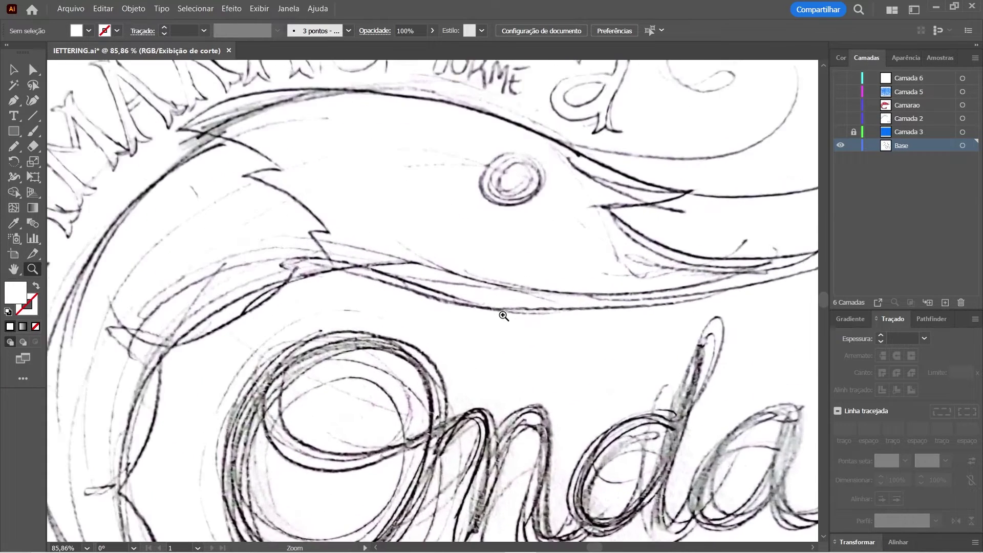
{"action": "left_click", "coordinate": [572, 335], "text": "alt"}
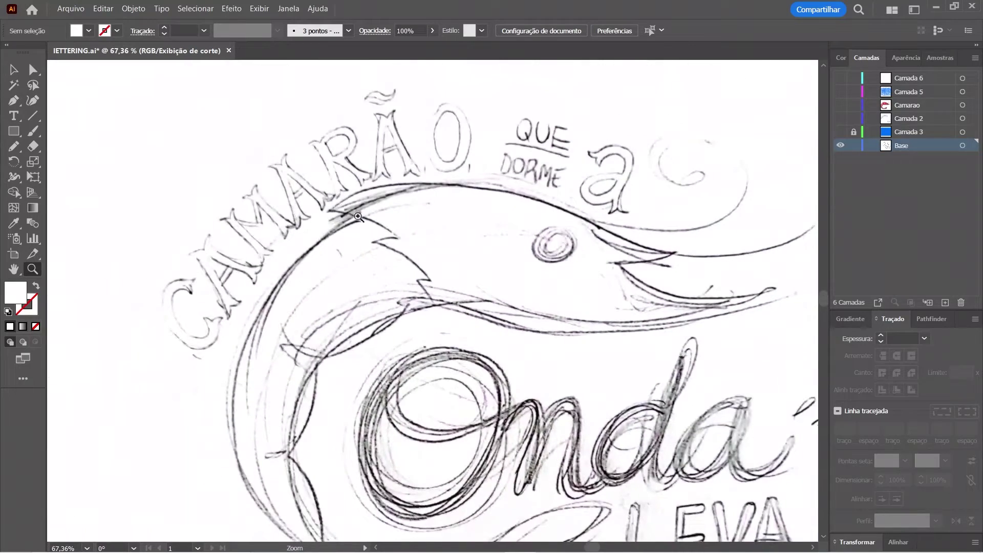
{"action": "left_click", "coordinate": [429, 235]}
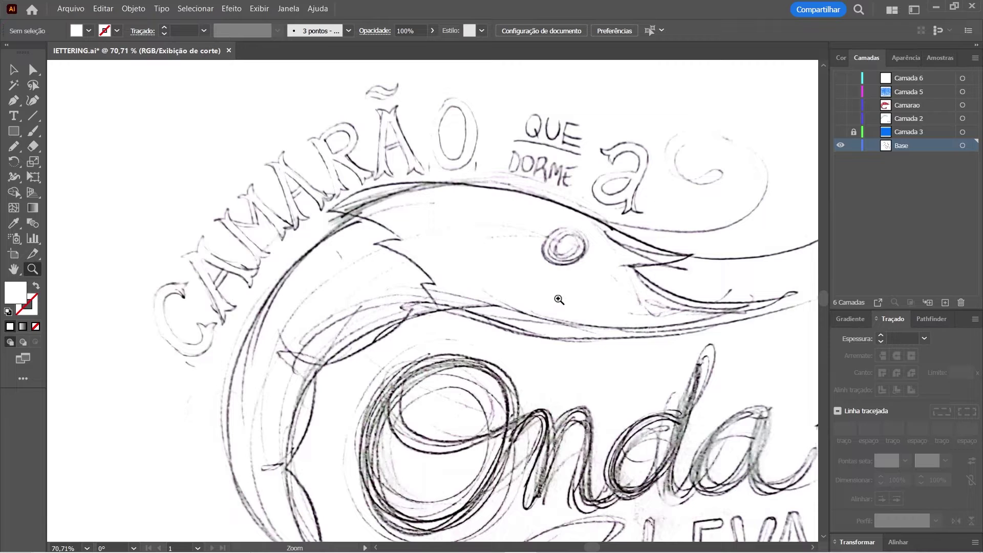
{"action": "left_click_drag", "start_coordinate": [550, 403], "coordinate": [517, 403]}
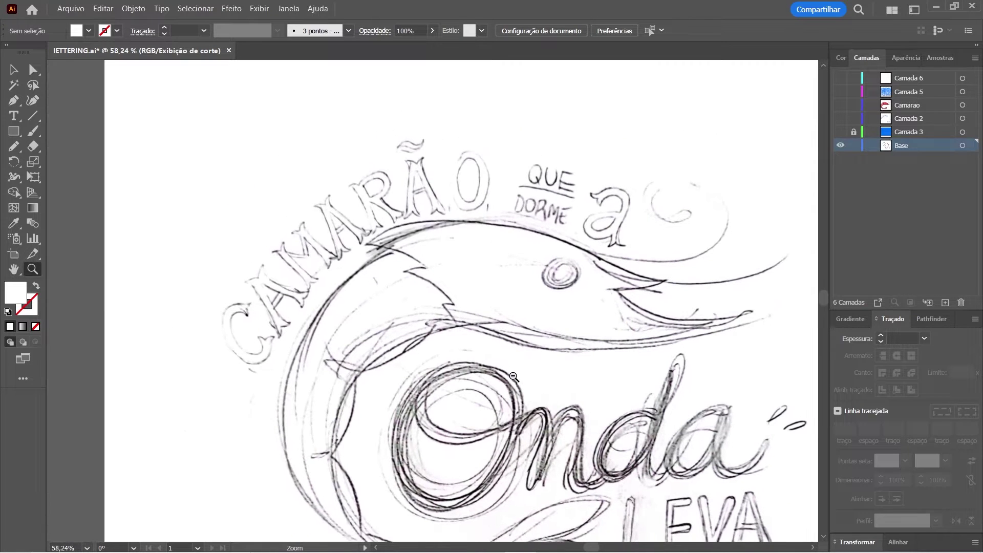
{"action": "left_click_drag", "start_coordinate": [527, 328], "coordinate": [506, 310]}
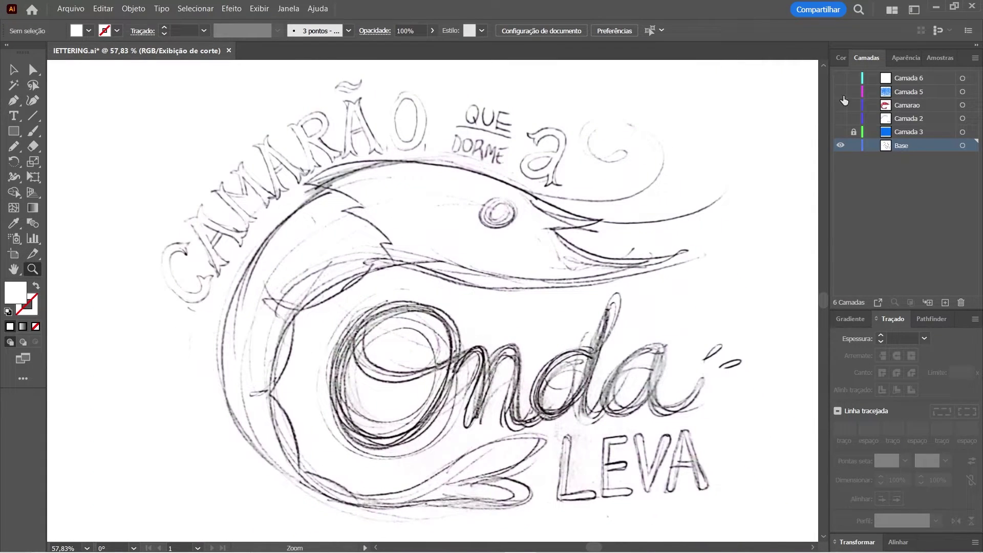
Make the Base layer a Modelo template again with Esmaecer imagens at 50%.
{"action": "double_click", "coordinate": [937, 146]}
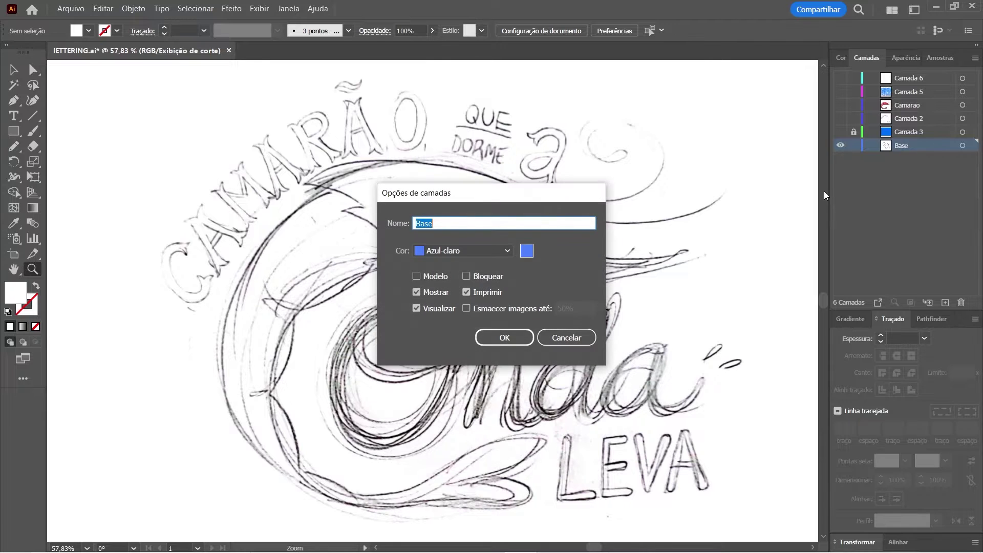
{"action": "left_click", "coordinate": [430, 277]}
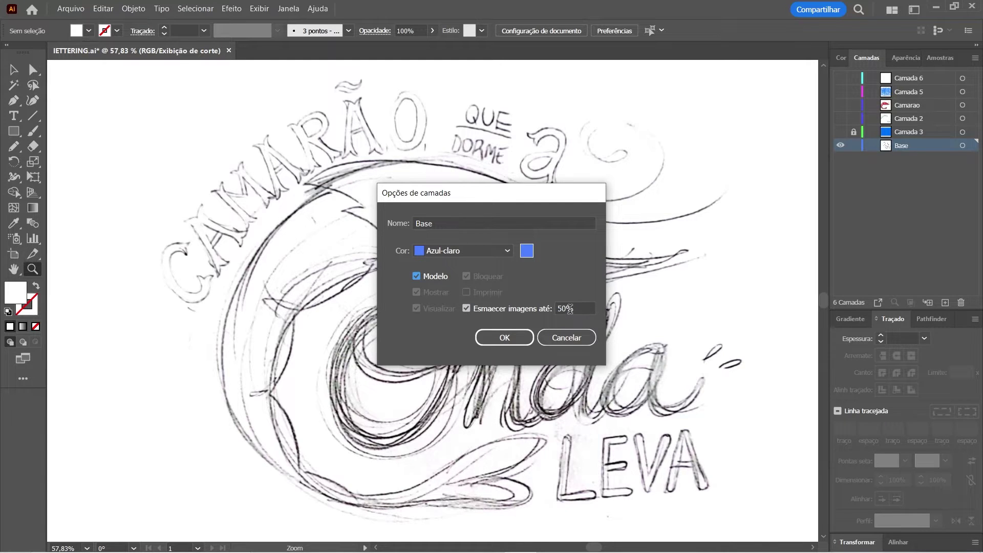
{"action": "left_click", "coordinate": [504, 338]}
{"action": "key", "text": "ctrl+minus"}
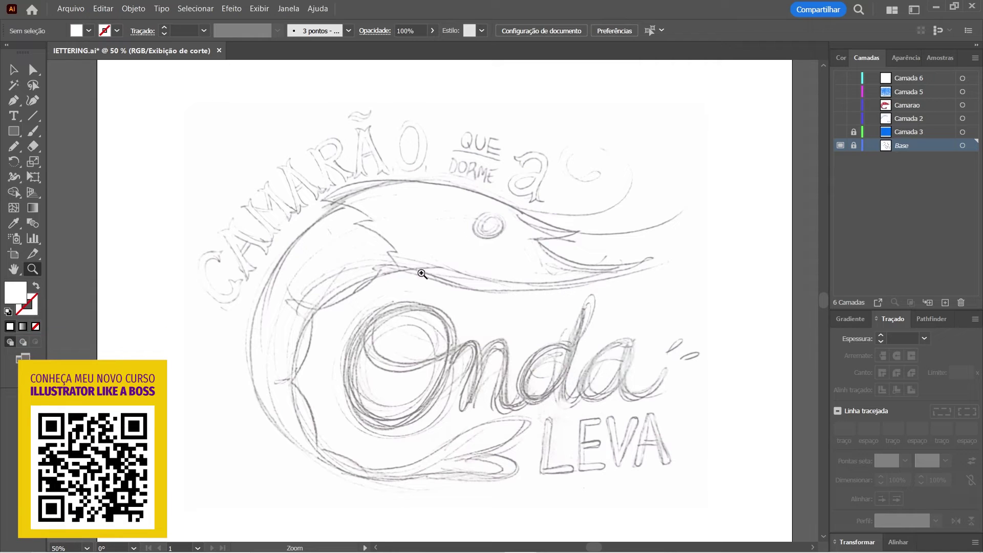
Float the Camadas panel, then dock it beside the Amostras panel.
{"action": "mouse_move", "coordinate": [866, 58]}
{"action": "left_mouse_down"}
{"action": "mouse_move", "coordinate": [672, 101]}
{"action": "mouse_move", "coordinate": [672, 115]}
{"action": "left_mouse_up"}
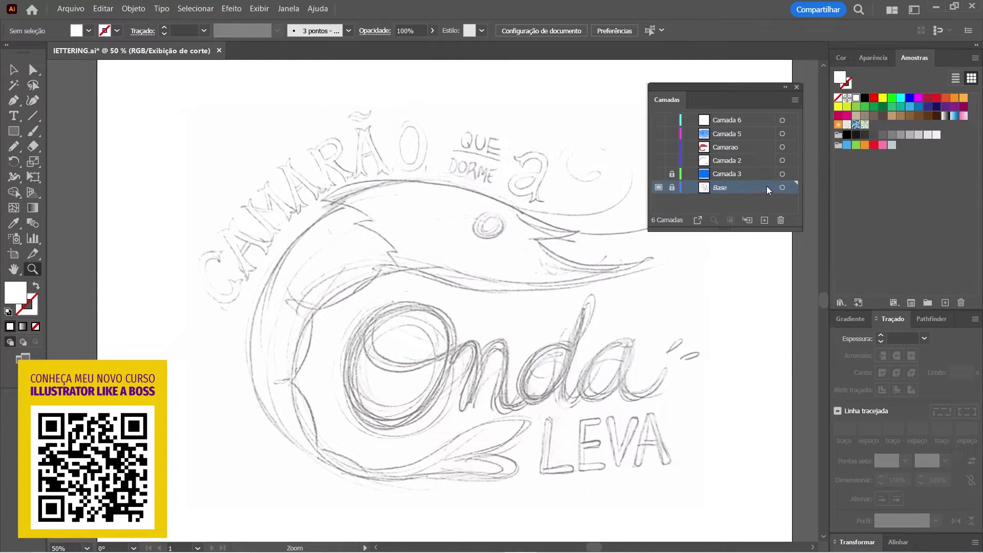
{"action": "left_click_drag", "start_coordinate": [718, 88], "coordinate": [697, 98]}
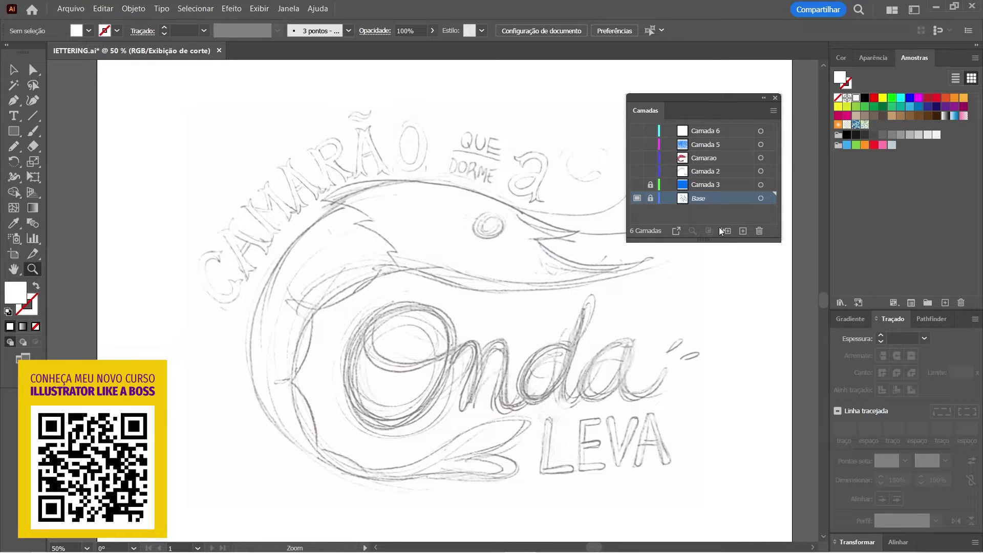
{"action": "left_click_drag", "start_coordinate": [704, 106], "coordinate": [937, 57]}
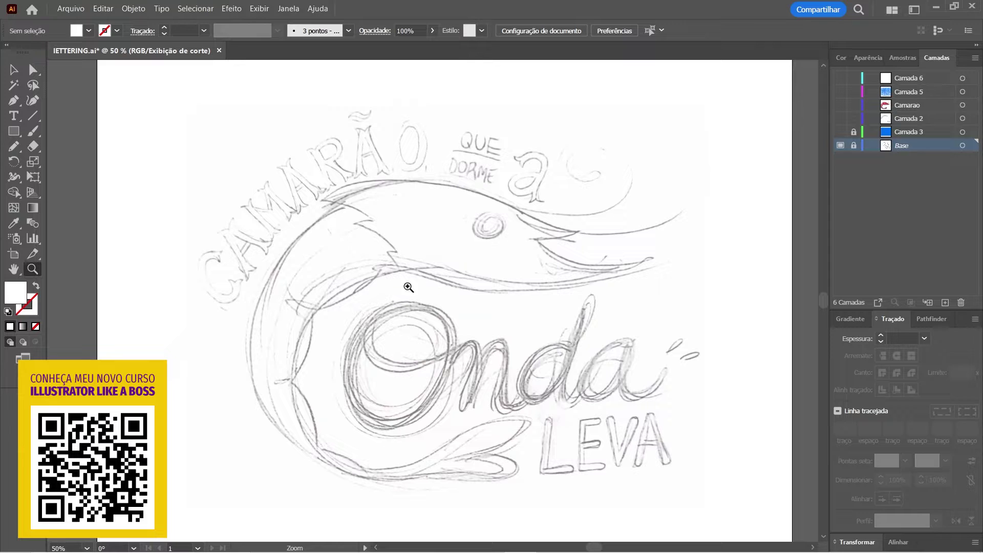
{"action": "mouse_move", "coordinate": [220, 257]}
{"action": "left_mouse_down"}
{"action": "mouse_move", "coordinate": [361, 288]}
{"action": "mouse_move", "coordinate": [377, 314]}
{"action": "left_mouse_up"}
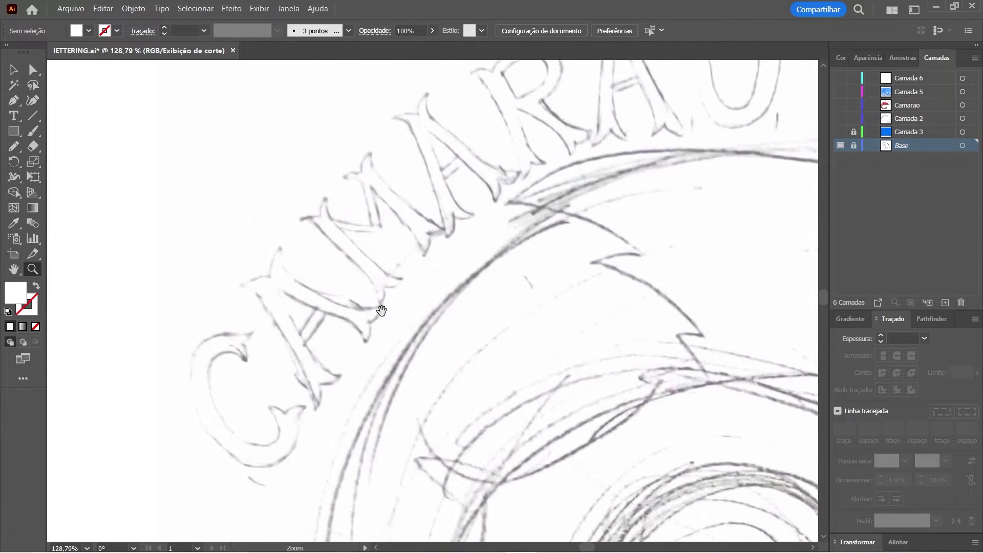
{"action": "left_click_drag", "start_coordinate": [495, 351], "coordinate": [358, 278]}
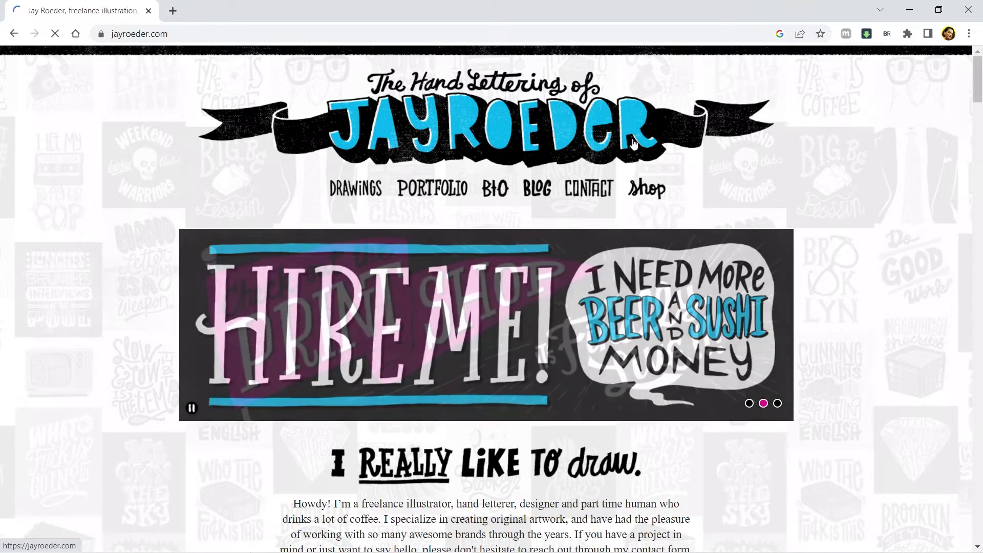
Scroll the jayroeder.com drawings page down to 'The Dream is Free, The Hustle is Sold Separately'.
{"action": "scroll", "coordinate": [492, 307], "scroll_direction": "down", "scroll_amount": 4}
{"action": "scroll", "coordinate": [492, 308], "scroll_direction": "down", "scroll_amount": 1}
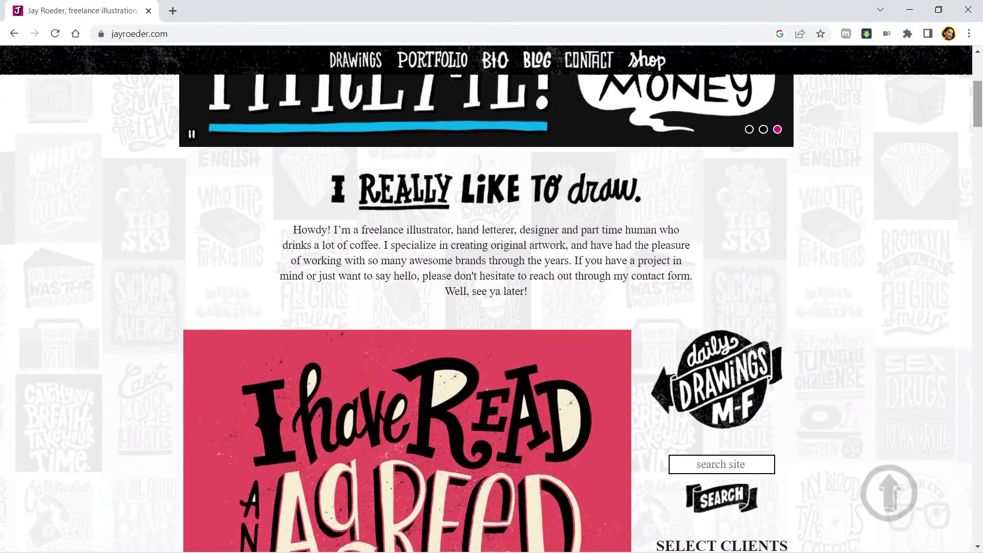
{"action": "scroll", "coordinate": [491, 308], "scroll_direction": "down", "scroll_amount": 10}
{"action": "scroll", "coordinate": [492, 307], "scroll_direction": "down", "scroll_amount": 3}
{"action": "scroll", "coordinate": [968, 277], "scroll_direction": "down", "scroll_amount": 1}
{"action": "scroll", "coordinate": [968, 277], "scroll_direction": "down", "scroll_amount": 5}
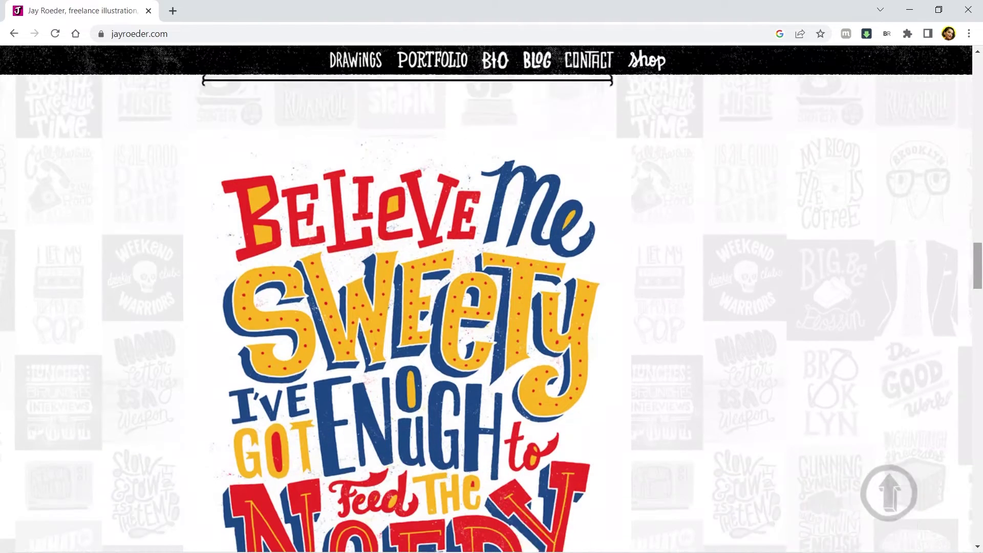
{"action": "scroll", "coordinate": [967, 277], "scroll_direction": "down", "scroll_amount": 2}
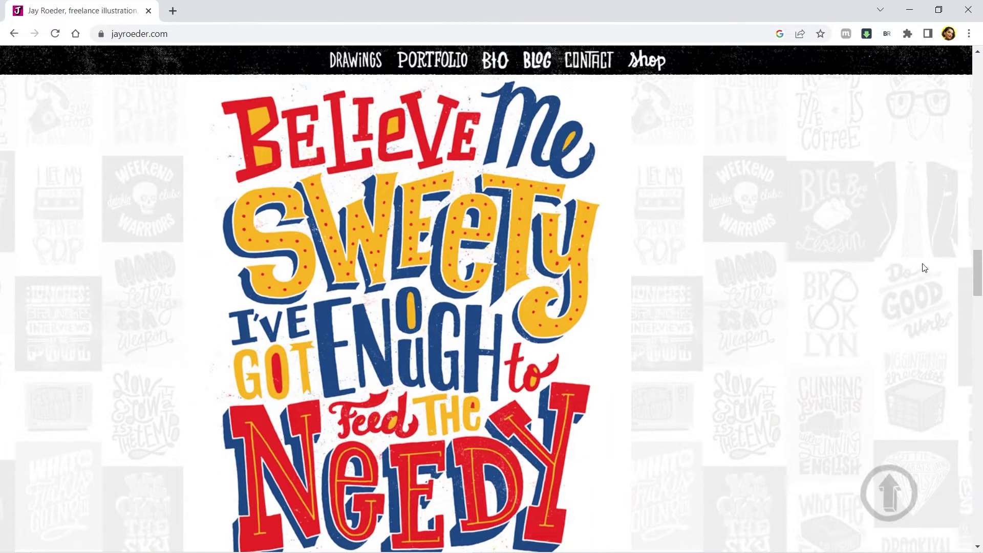
{"action": "scroll", "coordinate": [971, 276], "scroll_direction": "down", "scroll_amount": 3}
{"action": "scroll", "coordinate": [970, 276], "scroll_direction": "down", "scroll_amount": 1}
{"action": "scroll", "coordinate": [884, 301], "scroll_direction": "down", "scroll_amount": 4}
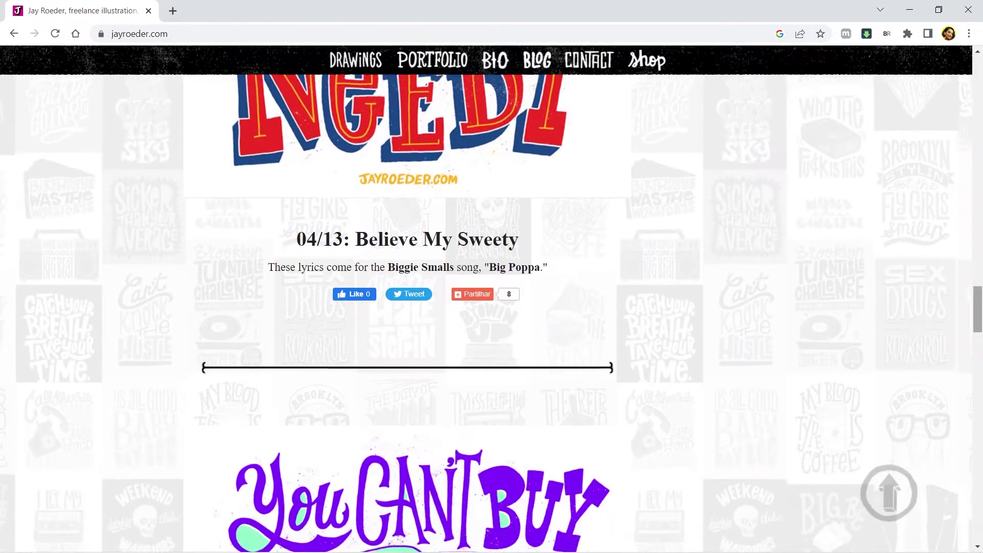
{"action": "scroll", "coordinate": [884, 300], "scroll_direction": "down", "scroll_amount": 4}
{"action": "scroll", "coordinate": [885, 301], "scroll_direction": "down", "scroll_amount": 3}
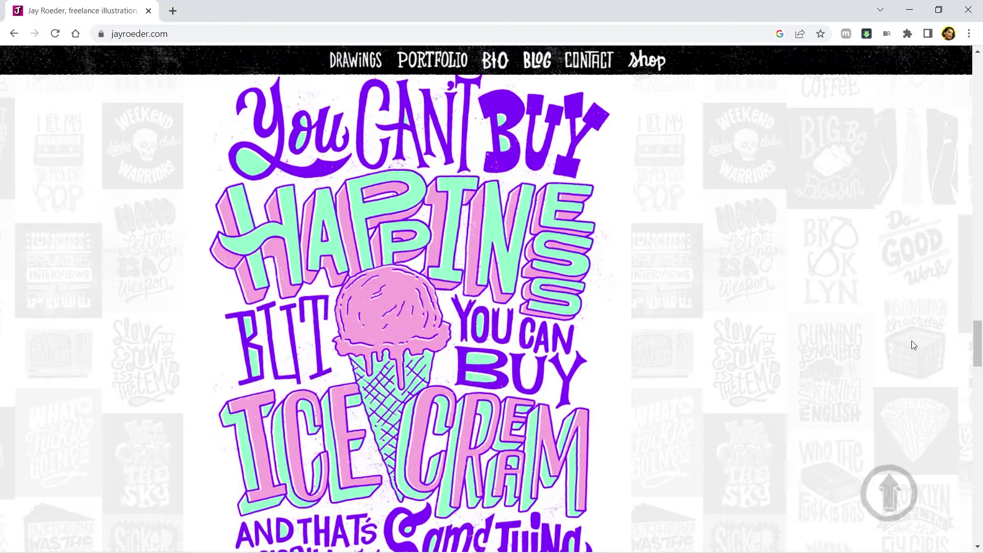
{"action": "scroll", "coordinate": [973, 345], "scroll_direction": "down", "scroll_amount": 1}
{"action": "scroll", "coordinate": [973, 345], "scroll_direction": "down", "scroll_amount": 4}
{"action": "scroll", "coordinate": [902, 402], "scroll_direction": "down", "scroll_amount": 4}
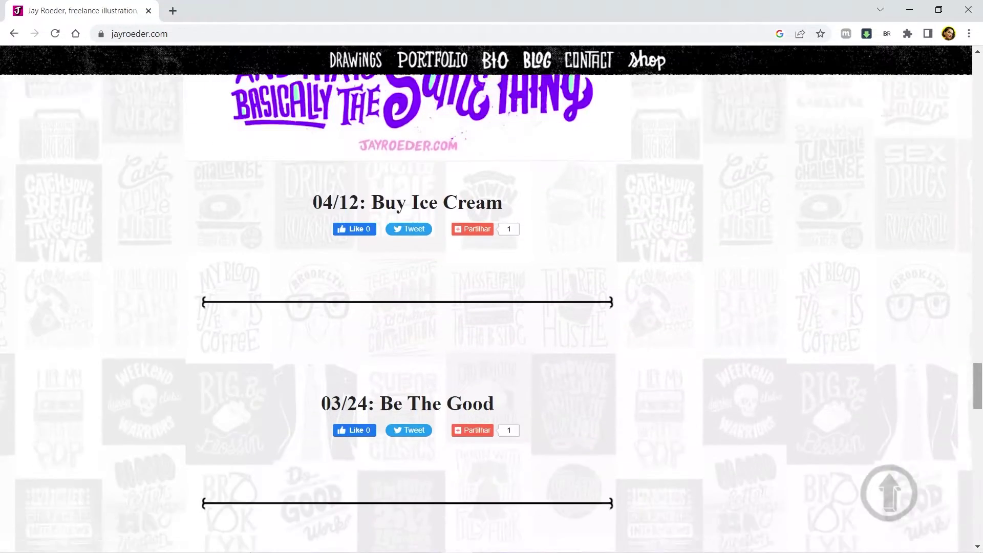
{"action": "scroll", "coordinate": [902, 402], "scroll_direction": "down", "scroll_amount": 6}
{"action": "scroll", "coordinate": [901, 402], "scroll_direction": "down", "scroll_amount": 5}
{"action": "scroll", "coordinate": [901, 402], "scroll_direction": "down", "scroll_amount": 1}
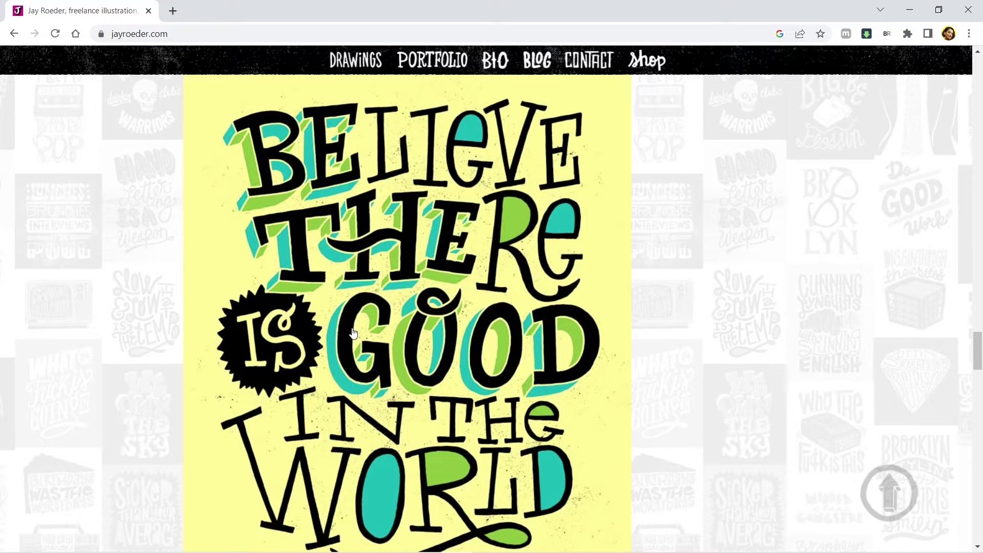
{"action": "scroll", "coordinate": [961, 355], "scroll_direction": "down", "scroll_amount": 3}
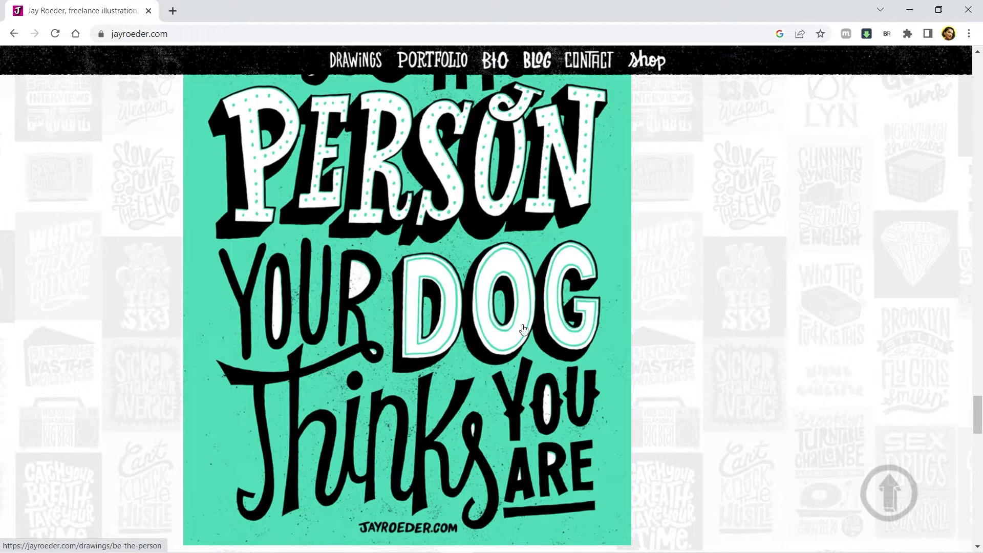
{"action": "scroll", "coordinate": [523, 328], "scroll_direction": "down", "scroll_amount": 4}
{"action": "scroll", "coordinate": [523, 328], "scroll_direction": "down", "scroll_amount": 4}
{"action": "scroll", "coordinate": [524, 328], "scroll_direction": "down", "scroll_amount": 5}
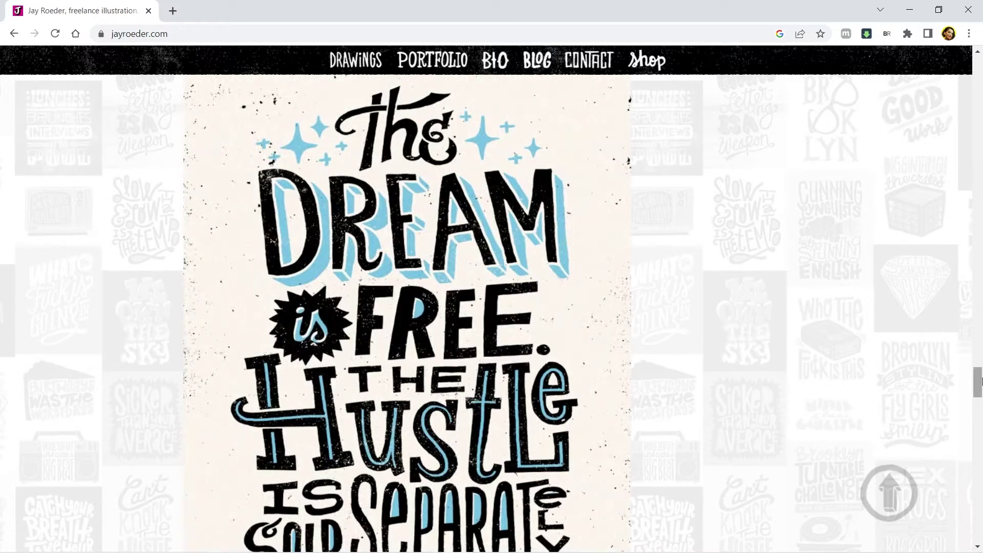
{"action": "scroll", "coordinate": [899, 379], "scroll_direction": "down", "scroll_amount": 2}
{"action": "scroll", "coordinate": [899, 379], "scroll_direction": "up", "scroll_amount": 1}
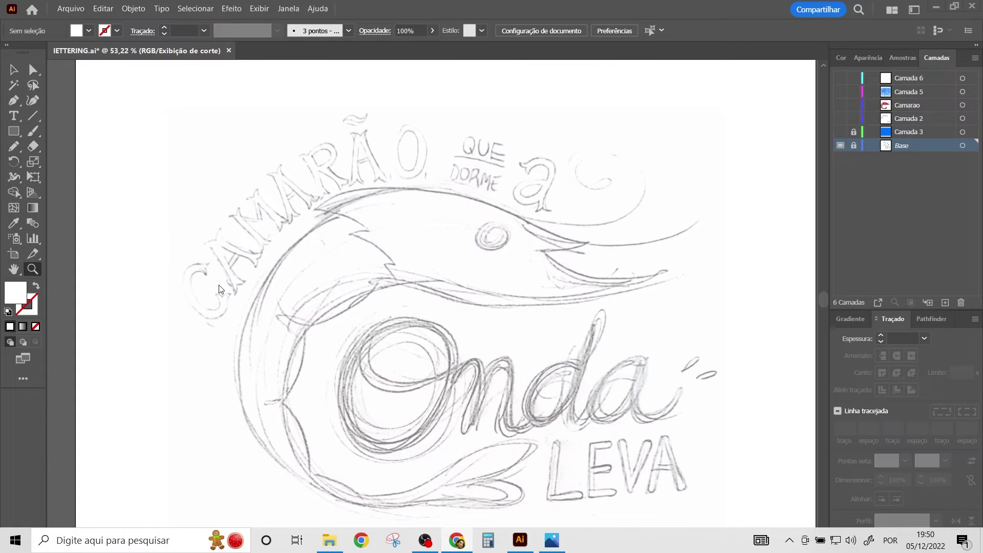
Add a new layer for the lettering with no fill and a black stroke.
{"action": "mouse_move", "coordinate": [195, 268]}
{"action": "left_mouse_down"}
{"action": "mouse_move", "coordinate": [346, 325]}
{"action": "mouse_move", "coordinate": [419, 305]}
{"action": "left_mouse_up"}
{"action": "left_click", "coordinate": [946, 303]}
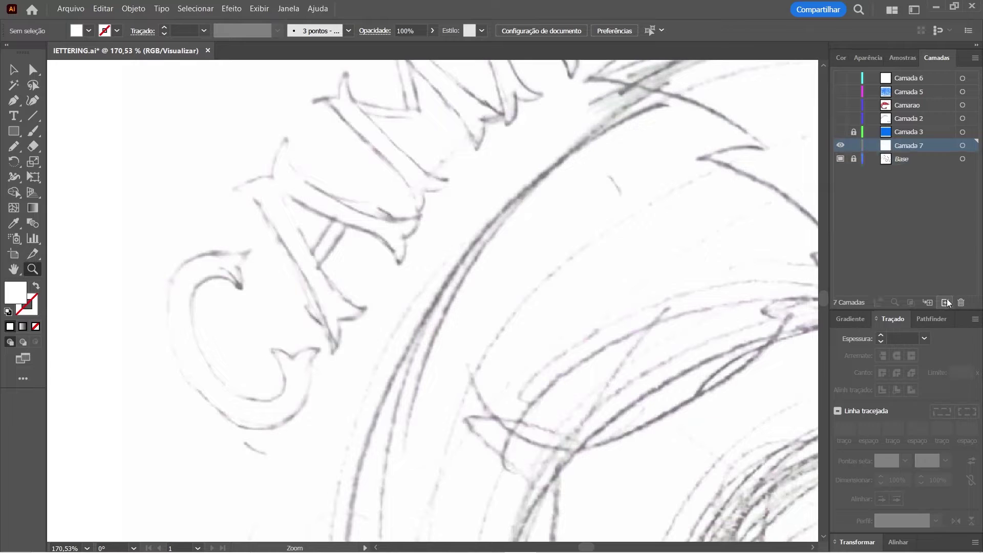
{"action": "left_click", "coordinate": [29, 295]}
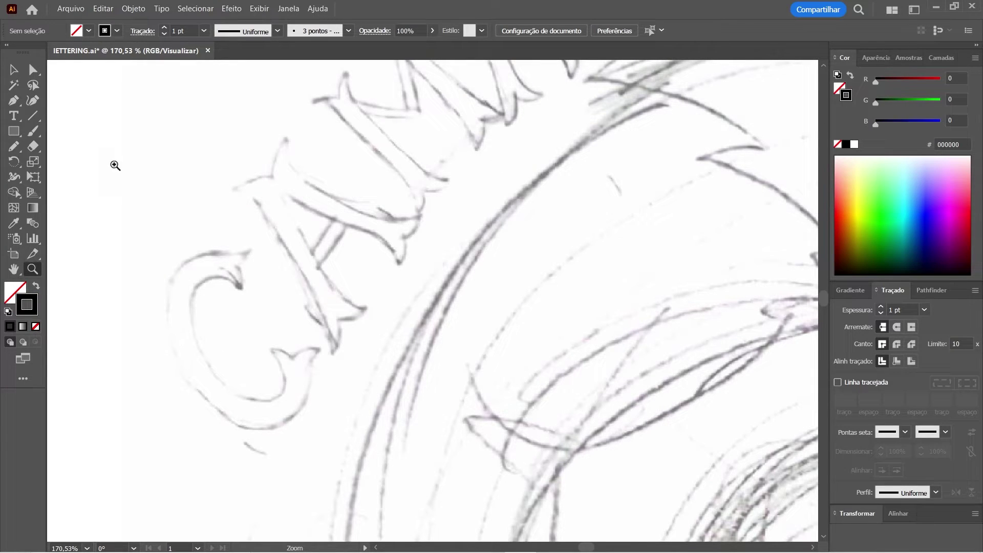
Trace the C's outer curve with the Pen tool, from its top tip around the bottom.
{"action": "left_click", "coordinate": [16, 105]}
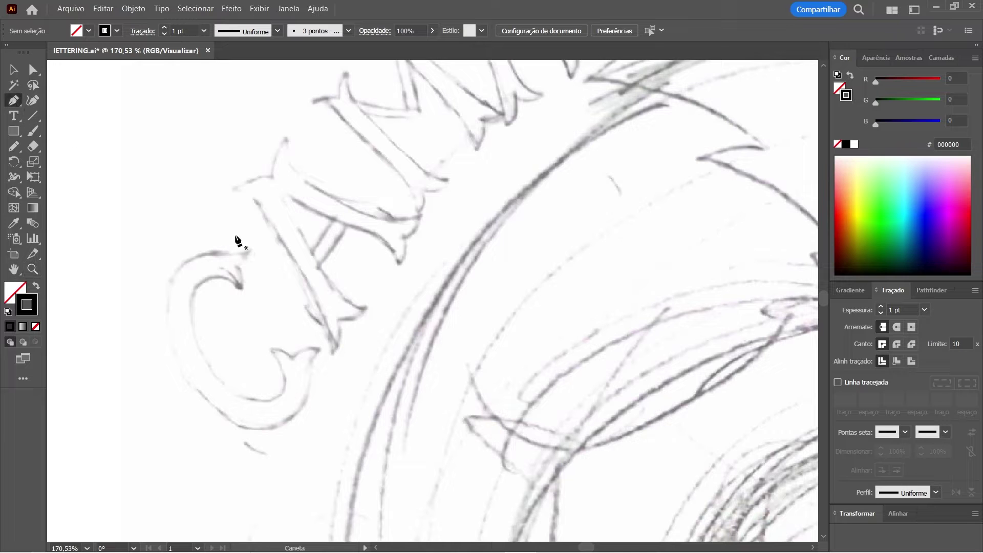
{"action": "key", "text": "ctrl+space"}
{"action": "mouse_move", "coordinate": [257, 271]}
{"action": "left_mouse_down"}
{"action": "mouse_move", "coordinate": [274, 272]}
{"action": "mouse_move", "coordinate": [301, 231]}
{"action": "left_mouse_up"}
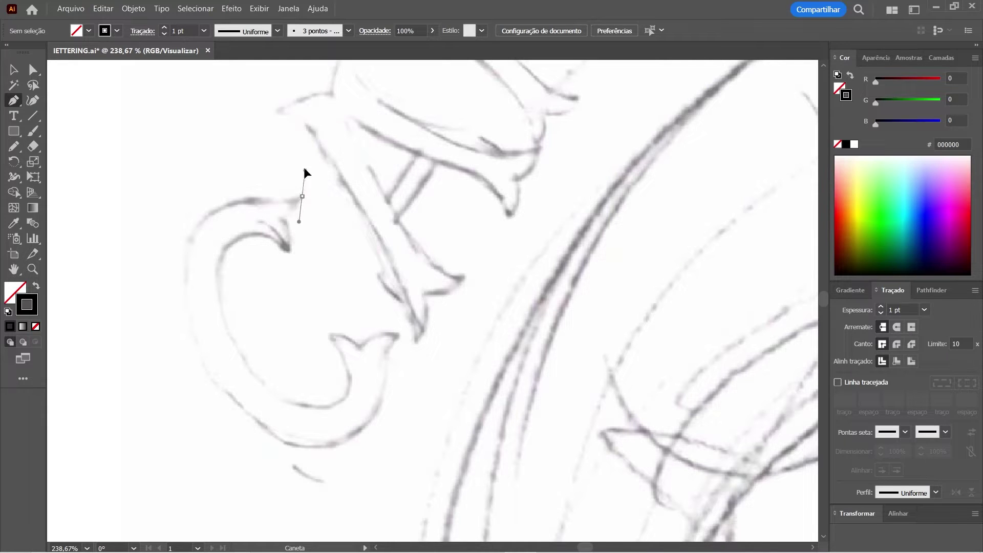
{"action": "left_click_drag", "start_coordinate": [290, 156], "coordinate": [279, 200]}
{"action": "left_click_drag", "start_coordinate": [285, 199], "coordinate": [234, 195]}
{"action": "left_click_drag", "start_coordinate": [194, 231], "coordinate": [187, 250]}
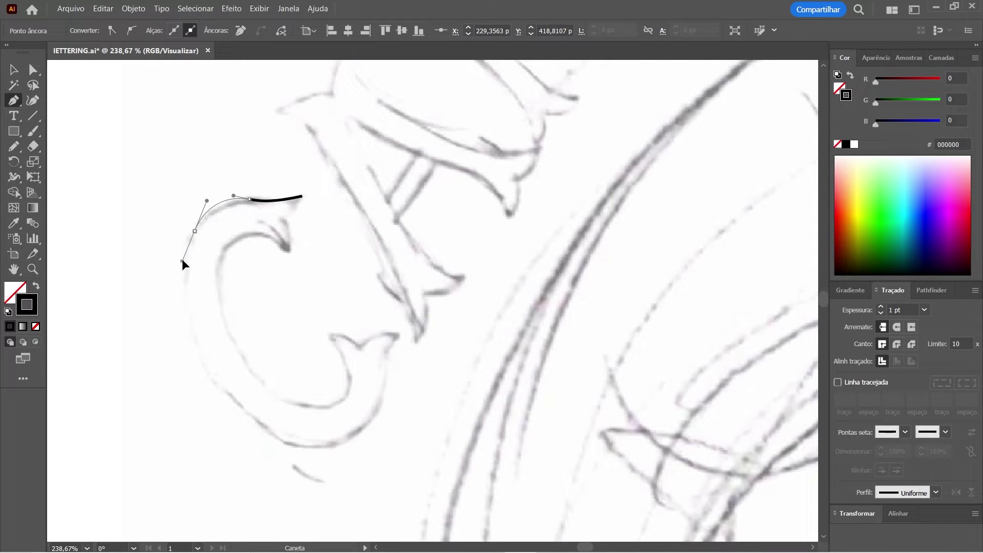
{"action": "left_click_drag", "start_coordinate": [211, 372], "coordinate": [252, 421]}
{"action": "left_click_drag", "start_coordinate": [364, 428], "coordinate": [428, 382]}
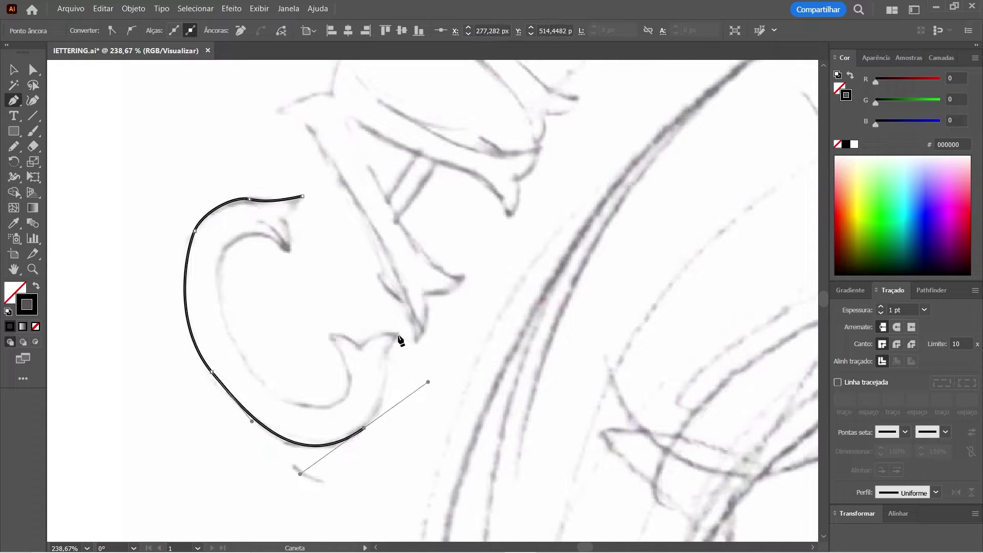
Trace the C's lower serif, inner curve and top serif, closing the outline.
{"action": "mouse_move", "coordinate": [399, 336]}
{"action": "left_mouse_down"}
{"action": "mouse_move", "coordinate": [420, 325]}
{"action": "mouse_move", "coordinate": [338, 344]}
{"action": "left_mouse_up"}
{"action": "left_click_drag", "start_coordinate": [348, 394], "coordinate": [327, 410]}
{"action": "left_click_drag", "start_coordinate": [232, 245], "coordinate": [245, 227]}
{"action": "mouse_move", "coordinate": [289, 250]}
{"action": "left_mouse_down"}
{"action": "mouse_move", "coordinate": [299, 246]}
{"action": "mouse_move", "coordinate": [293, 227]}
{"action": "left_mouse_up"}
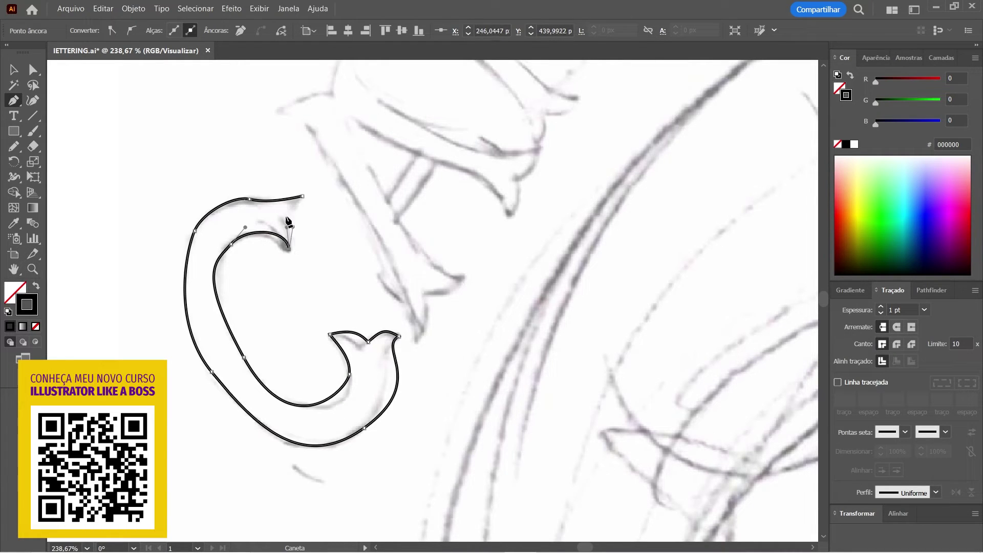
{"action": "left_click", "coordinate": [288, 220]}
{"action": "left_click", "coordinate": [303, 196]}
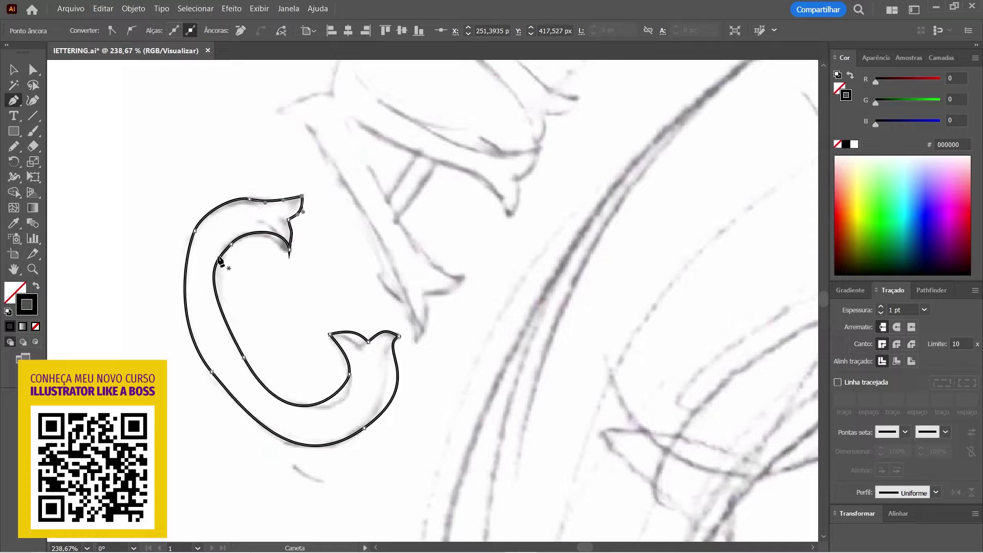
Remove an extra anchor point from the C's outer curve.
{"action": "key", "text": "z"}
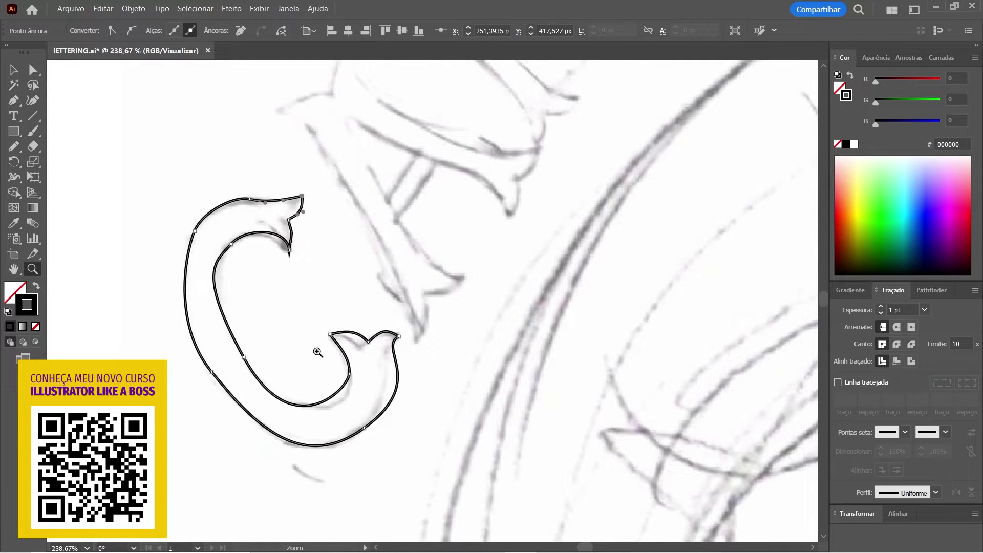
{"action": "left_click_drag", "start_coordinate": [306, 349], "coordinate": [325, 344]}
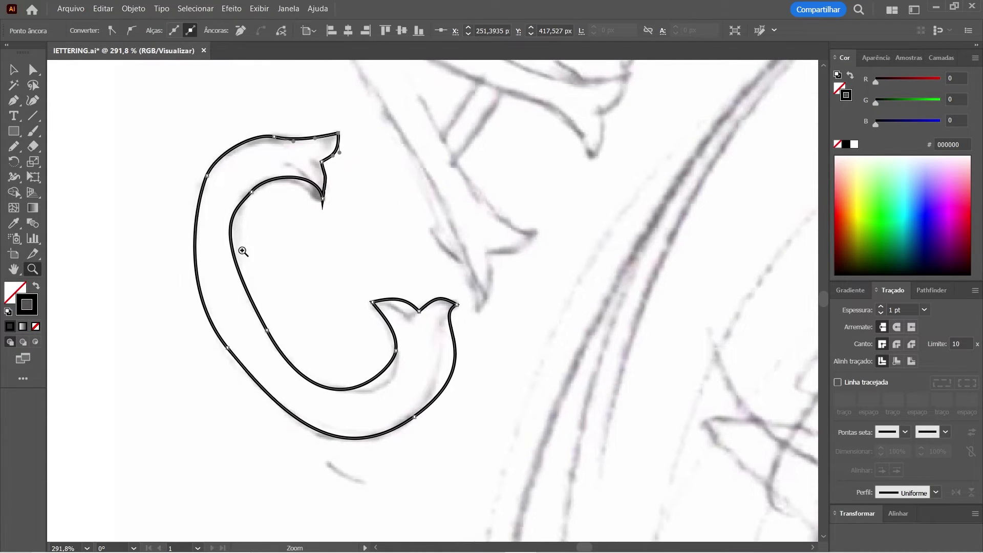
{"action": "left_click", "coordinate": [40, 68]}
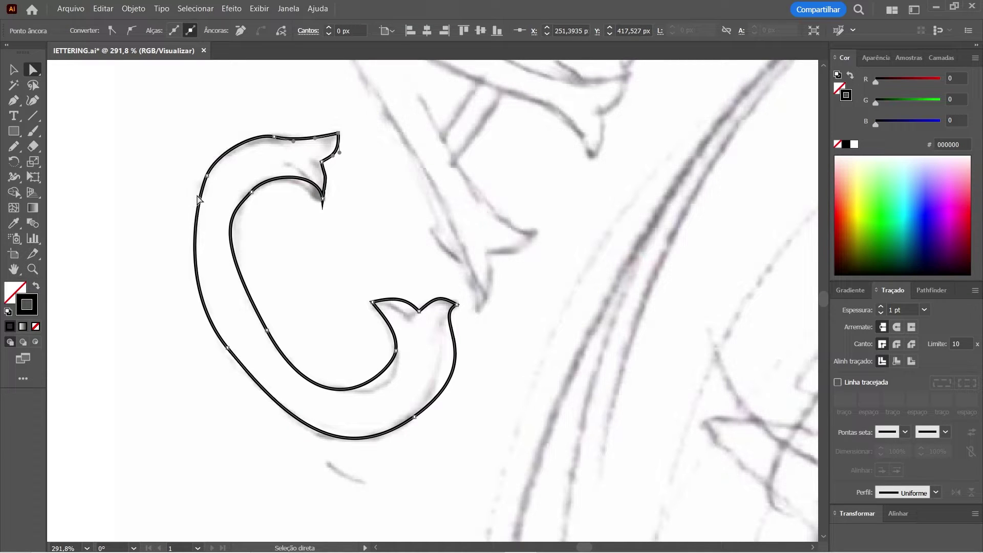
{"action": "key", "text": "minus"}
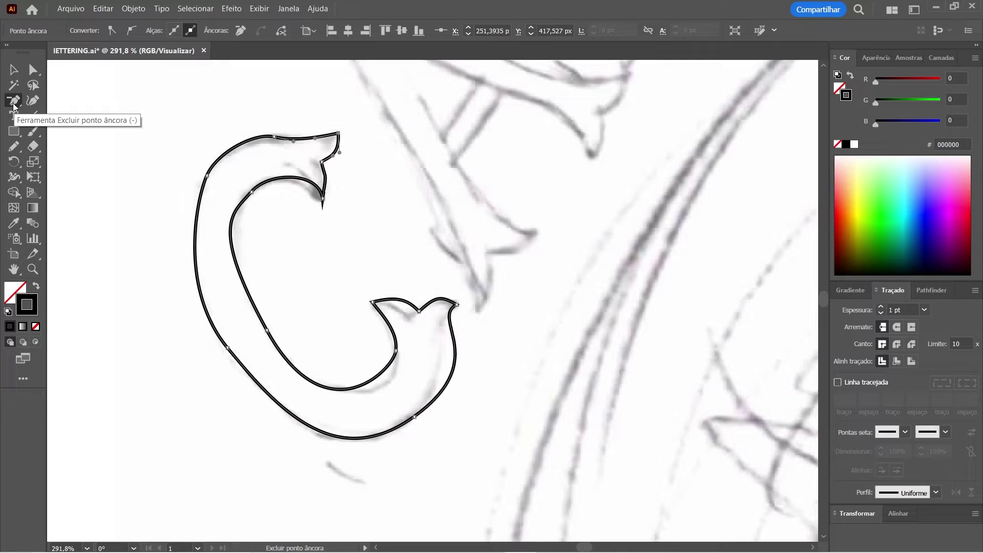
{"action": "left_click", "coordinate": [207, 176]}
Adjust anchors to smooth the C's top curve and align its notch with the sketch.
{"action": "key", "text": "a"}
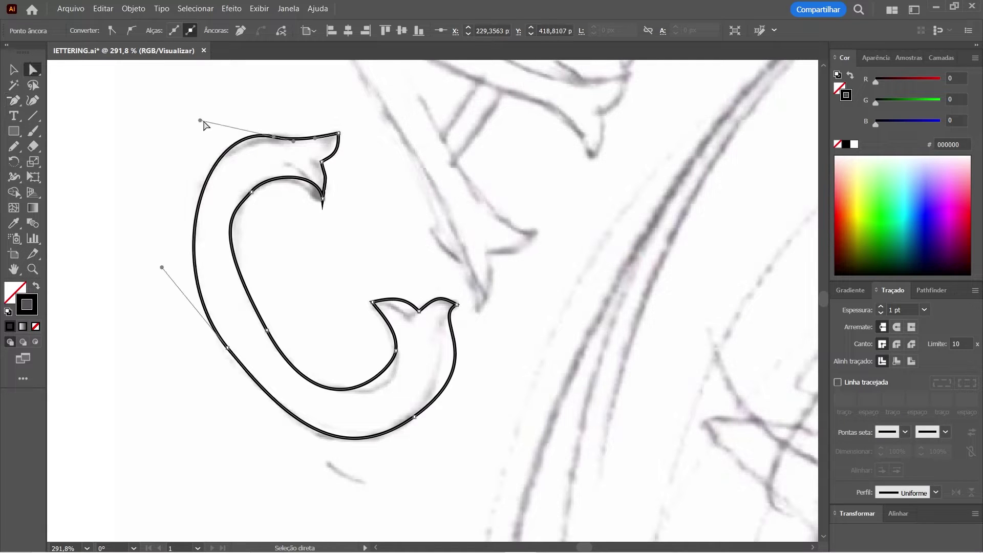
{"action": "left_click_drag", "start_coordinate": [200, 121], "coordinate": [203, 141]}
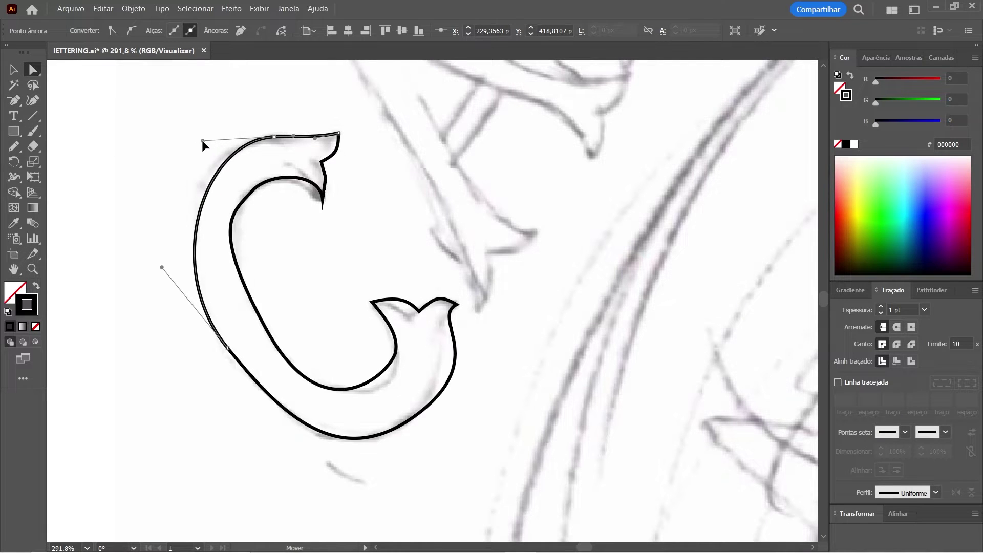
{"action": "left_click", "coordinate": [338, 134]}
{"action": "mouse_move", "coordinate": [314, 138]}
{"action": "left_mouse_down"}
{"action": "mouse_move", "coordinate": [314, 154]}
{"action": "mouse_move", "coordinate": [419, 193]}
{"action": "mouse_move", "coordinate": [473, 246]}
{"action": "left_mouse_up"}
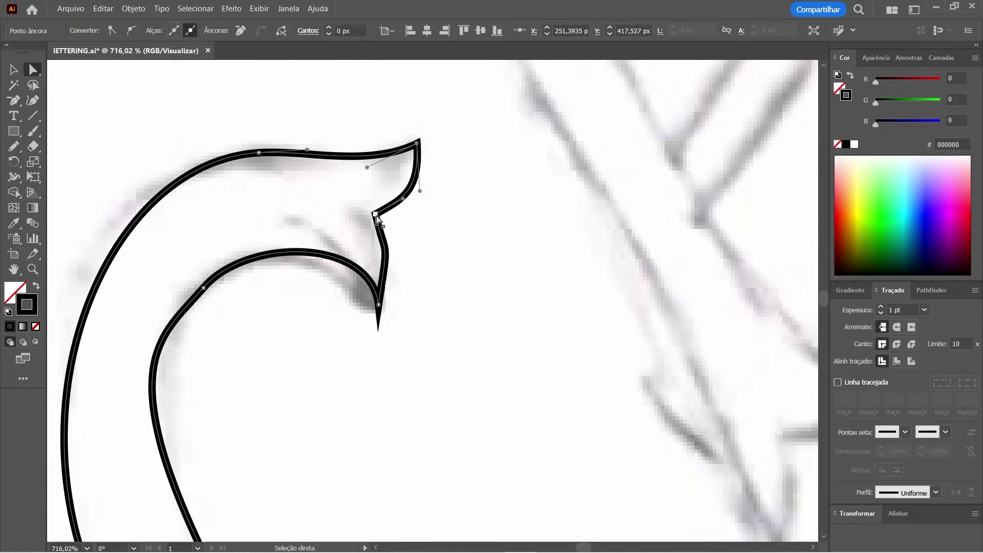
{"action": "left_click", "coordinate": [376, 217]}
{"action": "left_click_drag", "start_coordinate": [375, 213], "coordinate": [362, 207]}
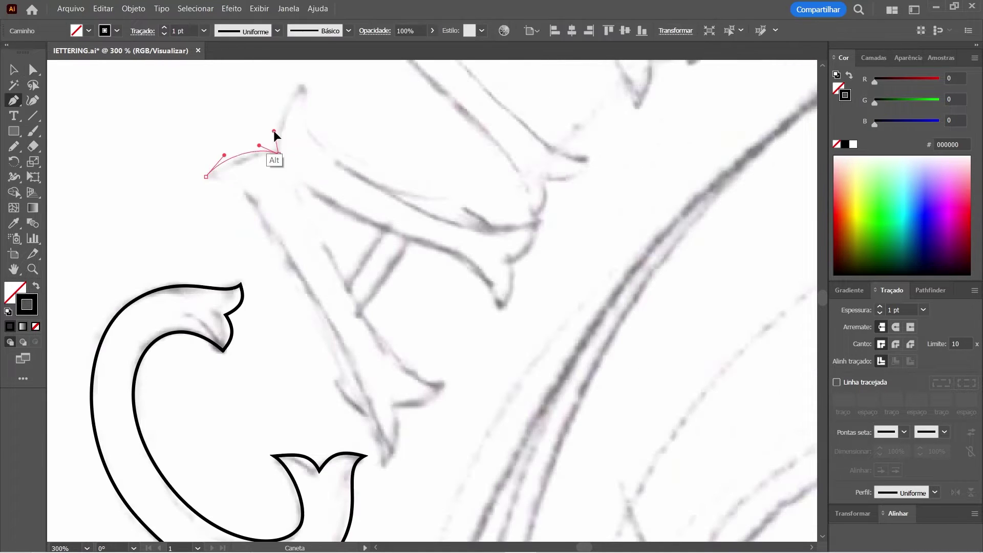
Pen-trace the outline of the first A over the sketch.
{"action": "left_click_drag", "start_coordinate": [529, 228], "coordinate": [542, 222]}
{"action": "left_click", "coordinate": [510, 261]}
{"action": "left_click", "coordinate": [501, 310]}
{"action": "left_click_drag", "start_coordinate": [455, 253], "coordinate": [492, 267]}
{"action": "left_click", "coordinate": [277, 153]}
{"action": "left_click", "coordinate": [444, 384]}
{"action": "left_click", "coordinate": [398, 405]}
{"action": "left_click", "coordinate": [385, 456]}
Join the A path and adjust its bottom-right tip point.
{"action": "key", "text": "ctrl+j"}
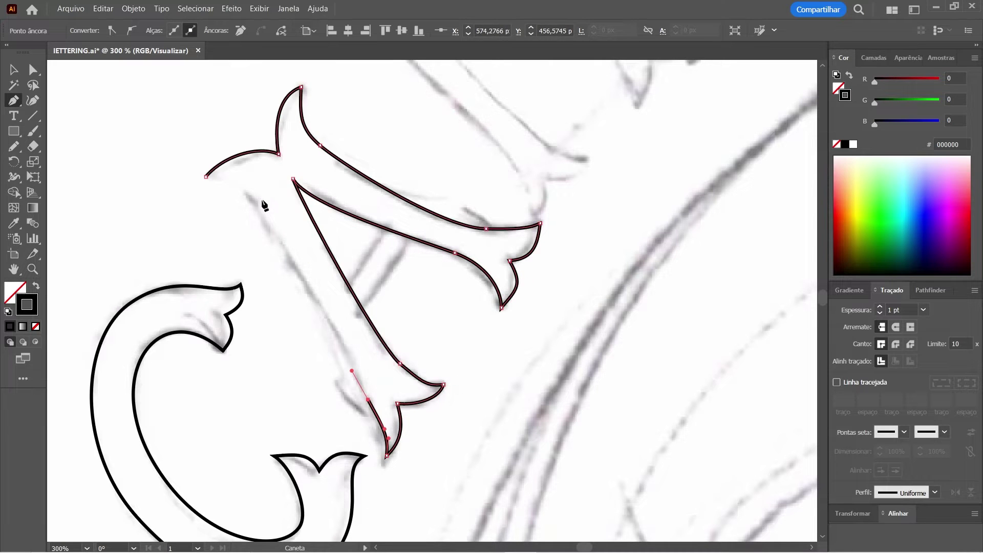
{"action": "key", "text": "a"}
{"action": "left_click", "coordinate": [249, 243]}
{"action": "left_click", "coordinate": [498, 310]}
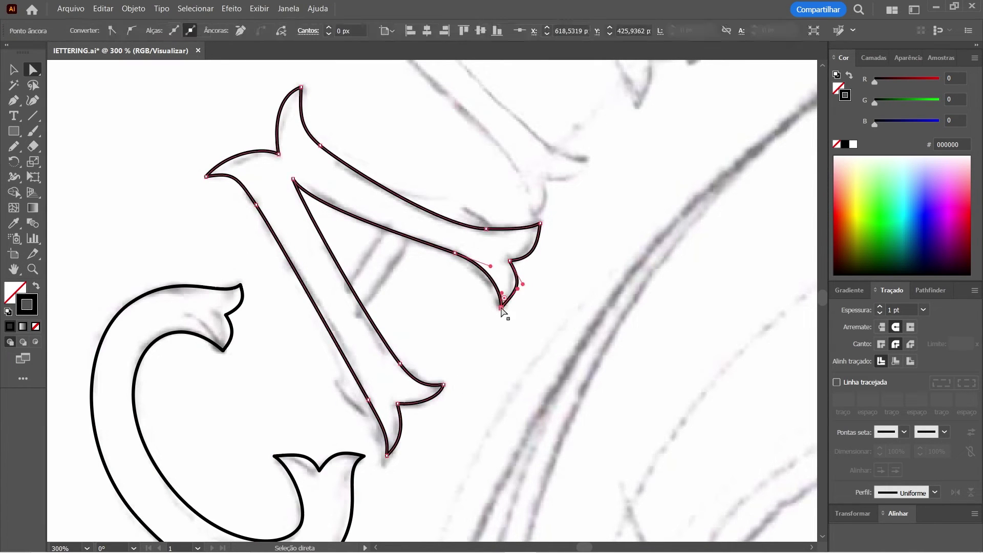
{"action": "key", "text": "p"}
Trace the flare tip as a separate closed shape.
{"action": "scroll", "coordinate": [344, 297], "scroll_direction": "up", "scroll_amount": 5}
{"action": "scroll", "coordinate": [344, 296], "scroll_direction": "right", "scroll_amount": 5}
{"action": "left_click", "coordinate": [236, 166]}
{"action": "left_click", "coordinate": [377, 339]}
{"action": "left_click_drag", "start_coordinate": [416, 355], "coordinate": [433, 354]}
{"action": "left_click", "coordinate": [372, 374]}
Trace the M's next stroke and its top hook.
{"action": "left_click", "coordinate": [369, 419]}
{"action": "scroll", "coordinate": [158, 219], "scroll_direction": "up", "scroll_amount": 1}
{"action": "left_click", "coordinate": [243, 231]}
{"action": "left_click", "coordinate": [339, 251]}
{"action": "left_click", "coordinate": [343, 146]}
{"action": "left_click", "coordinate": [338, 241]}
{"action": "left_click", "coordinate": [243, 230]}
Select all traced letter paths and swap stroke to a solid black fill.
{"action": "scroll", "coordinate": [248, 278], "scroll_direction": "up", "scroll_amount": 2}
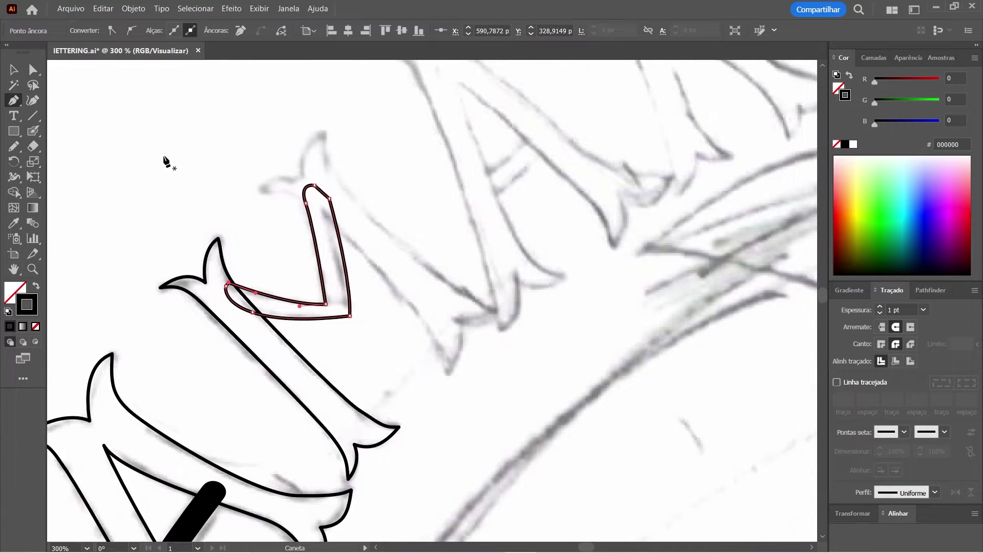
{"action": "key", "text": "v"}
{"action": "key", "text": "ctrl+minus"}
{"action": "key", "text": "ctrl+a"}
{"action": "key", "text": "shift+x"}
{"action": "scroll", "coordinate": [374, 261], "scroll_direction": "up", "scroll_amount": 3}
{"action": "scroll", "coordinate": [314, 256], "scroll_direction": "down", "scroll_amount": 2}
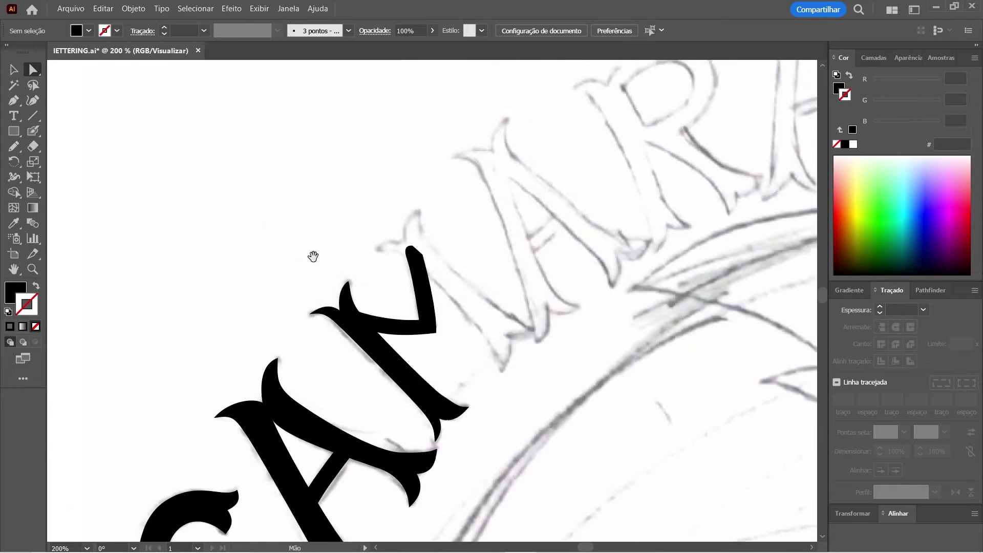
Select the M and second A, then adjust the second A's anchor points.
{"action": "left_click", "coordinate": [853, 513]}
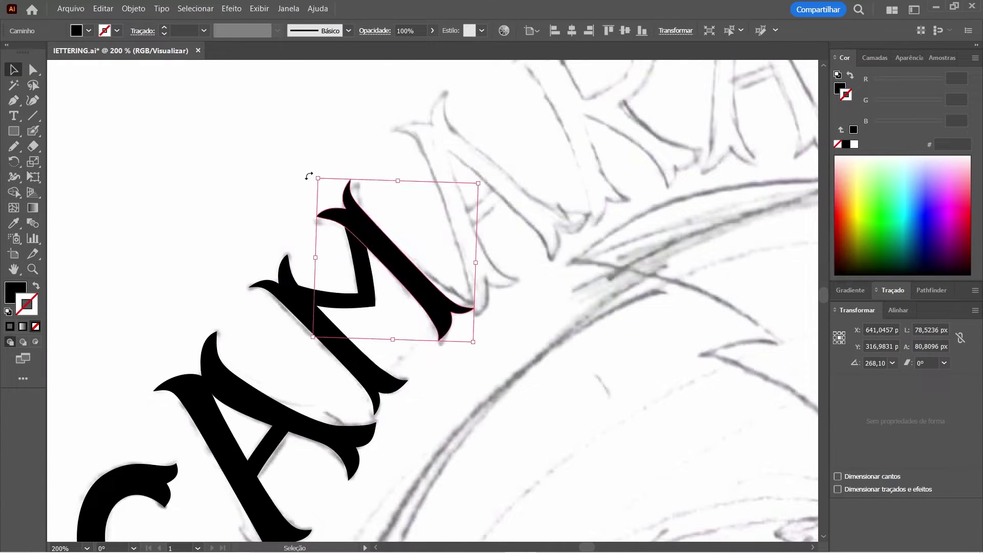
{"action": "scroll", "coordinate": [727, 382], "scroll_direction": "down", "scroll_amount": 3}
{"action": "scroll", "coordinate": [726, 382], "scroll_direction": "up", "scroll_amount": 4}
{"action": "scroll", "coordinate": [726, 383], "scroll_direction": "right", "scroll_amount": 2}
{"action": "left_click", "coordinate": [451, 276]}
{"action": "key", "text": "a"}
{"action": "left_click", "coordinate": [475, 297]}
{"action": "scroll", "coordinate": [475, 297], "scroll_direction": "up", "scroll_amount": 5}
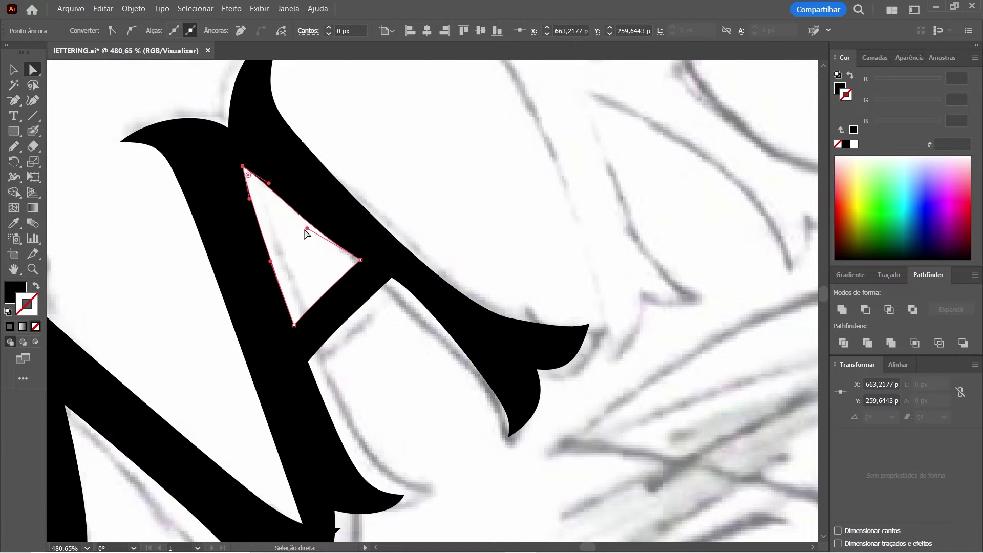
{"action": "left_click", "coordinate": [506, 405]}
{"action": "scroll", "coordinate": [450, 410], "scroll_direction": "down", "scroll_amount": 5}
{"action": "left_click", "coordinate": [435, 295]}
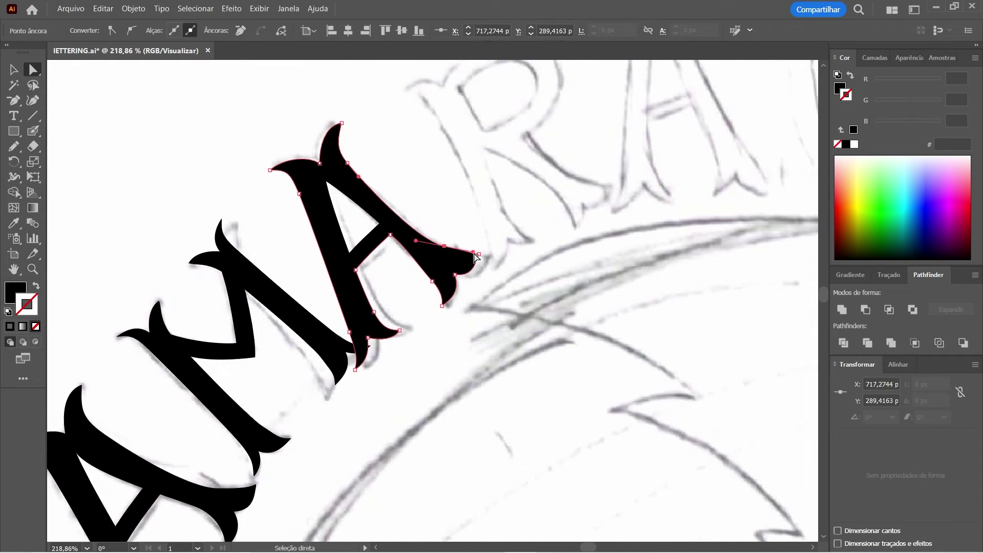
Pen-trace the R's stem and curved bowl.
{"action": "key", "text": "p"}
{"action": "scroll", "coordinate": [425, 205], "scroll_direction": "up", "scroll_amount": 2}
{"action": "left_click", "coordinate": [303, 182]}
{"action": "left_click", "coordinate": [346, 177]}
{"action": "left_click_drag", "start_coordinate": [493, 137], "coordinate": [519, 175]}
{"action": "left_click_drag", "start_coordinate": [467, 238], "coordinate": [483, 261]}
{"action": "left_click", "coordinate": [541, 304]}
Trace the R's leg and serif, closing its outline.
{"action": "left_click", "coordinate": [572, 311]}
{"action": "left_click", "coordinate": [539, 329]}
{"action": "left_click", "coordinate": [525, 363]}
{"action": "left_click", "coordinate": [509, 327]}
{"action": "left_click_drag", "start_coordinate": [401, 258], "coordinate": [414, 296]}
{"action": "left_click", "coordinate": [431, 394]}
Adjust the anchors on the R's serif.
{"action": "left_click", "coordinate": [304, 182]}
{"action": "scroll", "coordinate": [357, 423], "scroll_direction": "up", "scroll_amount": 3}
{"action": "key", "text": "a"}
{"action": "left_click", "coordinate": [576, 329]}
{"action": "scroll", "coordinate": [576, 331], "scroll_direction": "down", "scroll_amount": 3}
{"action": "key", "text": "p"}
{"action": "scroll", "coordinate": [313, 219], "scroll_direction": "up", "scroll_amount": 2}
Draw the R's inner counter and cut it out of the solid R.
{"action": "left_click_drag", "start_coordinate": [306, 215], "coordinate": [331, 183]}
{"action": "left_click", "coordinate": [366, 324]}
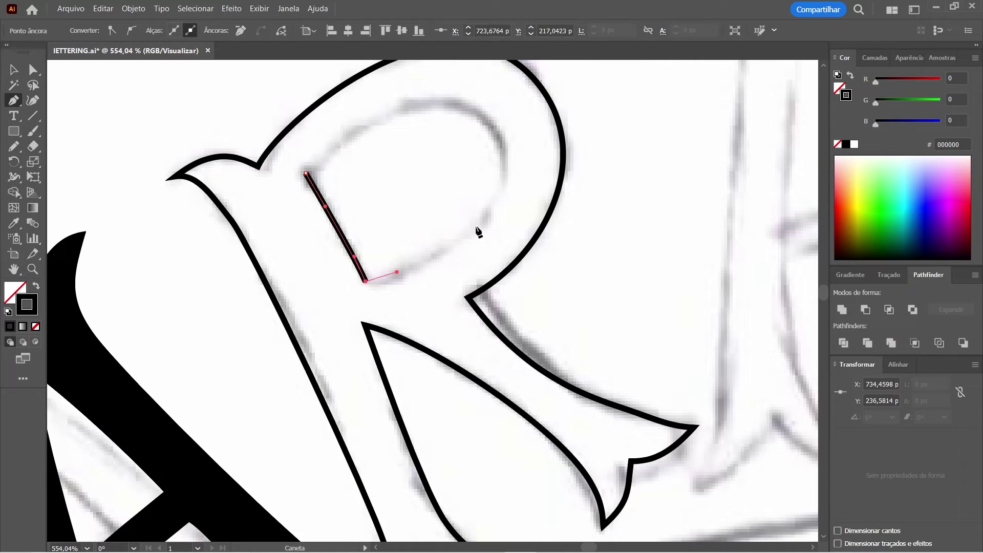
{"action": "left_click_drag", "start_coordinate": [499, 179], "coordinate": [533, 267]}
{"action": "scroll", "coordinate": [380, 289], "scroll_direction": "down", "scroll_amount": 3}
{"action": "scroll", "coordinate": [599, 343], "scroll_direction": "down", "scroll_amount": 3}
{"action": "scroll", "coordinate": [499, 309], "scroll_direction": "up", "scroll_amount": 5}
{"action": "key", "text": "ctrl+8"}
{"action": "key", "text": "shift+x"}
Fill the tilde above the A solid black.
{"action": "key", "text": "v"}
{"action": "left_click_drag", "start_coordinate": [400, 220], "coordinate": [500, 273]}
{"action": "key", "text": "shift+x"}
{"action": "scroll", "coordinate": [576, 312], "scroll_direction": "down", "scroll_amount": 3}
Draw an ellipse for the O's counter, fit it, and cut it from the O.
{"action": "key", "text": "l"}
{"action": "left_click_drag", "start_coordinate": [438, 201], "coordinate": [581, 425]}
{"action": "key", "text": "shift+x"}
{"action": "key", "text": "e"}
{"action": "left_click_drag", "start_coordinate": [467, 237], "coordinate": [500, 374]}
{"action": "key", "text": "ctrl+8"}
{"action": "key", "text": "shift+x"}
{"action": "scroll", "coordinate": [407, 207], "scroll_direction": "down", "scroll_amount": 3}
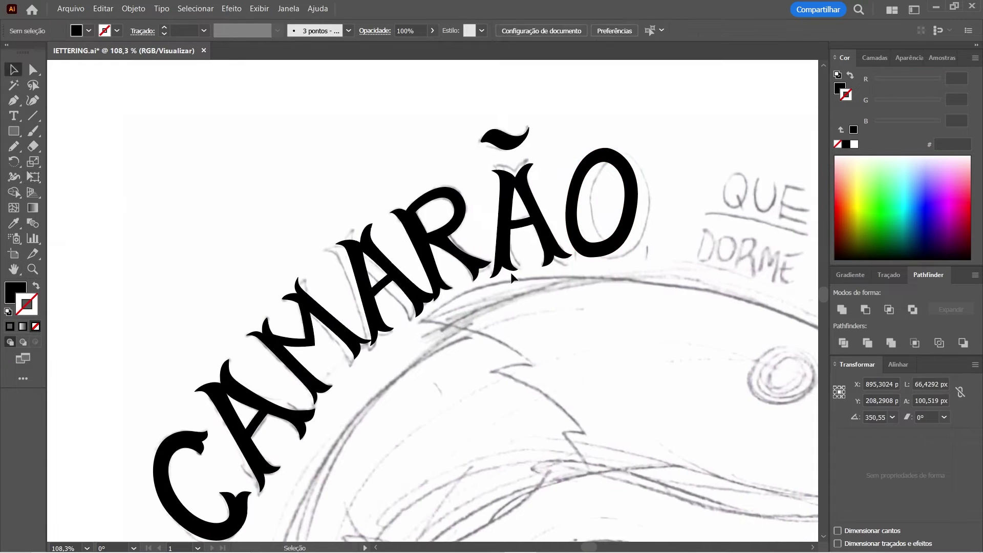
Check the Ã, M and R points, zooming in on the R.
{"action": "left_click", "coordinate": [527, 215]}
{"action": "key", "text": "ctrl+shift+a"}
{"action": "scroll", "coordinate": [339, 192], "scroll_direction": "up", "scroll_amount": 5}
{"action": "key", "text": "a"}
{"action": "left_click", "coordinate": [423, 294]}
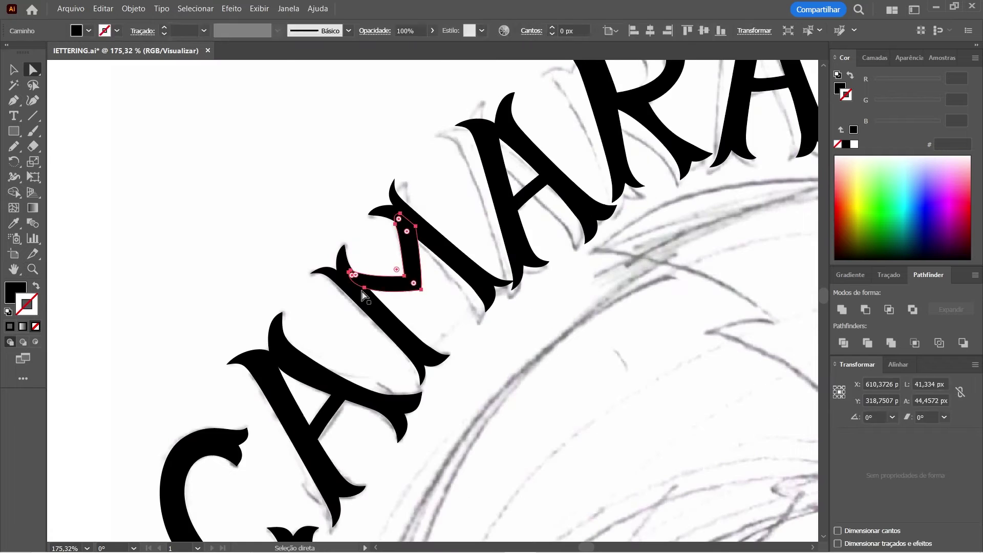
{"action": "scroll", "coordinate": [457, 290], "scroll_direction": "up", "scroll_amount": 5}
{"action": "scroll", "coordinate": [457, 290], "scroll_direction": "down", "scroll_amount": 5}
{"action": "scroll", "coordinate": [260, 84], "scroll_direction": "up", "scroll_amount": 3}
{"action": "left_click_drag", "start_coordinate": [260, 84], "coordinate": [476, 461]}
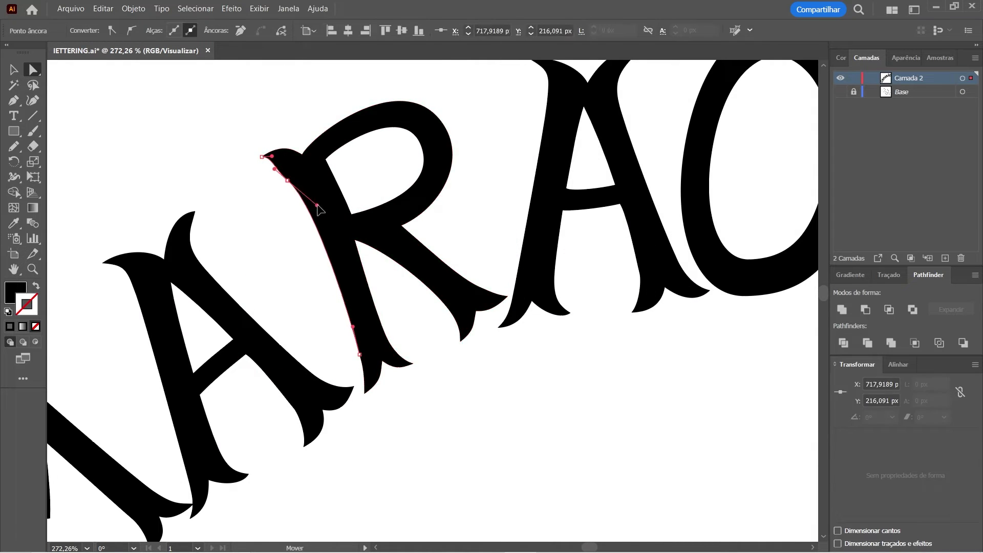
{"action": "key", "text": "z"}
{"action": "left_click", "coordinate": [438, 241]}
{"action": "scroll", "coordinate": [438, 240], "scroll_direction": "down", "scroll_amount": 3}
Pick the Blob Brush, undo a test stroke, and add a new layer.
{"action": "key", "text": "ctrl+shift+a"}
{"action": "scroll", "coordinate": [615, 292], "scroll_direction": "up", "scroll_amount": 5}
{"action": "key", "text": "shift+b"}
{"action": "scroll", "coordinate": [93, 145], "scroll_direction": "down", "scroll_amount": 1}
{"action": "left_click_drag", "start_coordinate": [358, 138], "coordinate": [377, 125]}
{"action": "key", "text": "ctrl+z"}
{"action": "scroll", "coordinate": [377, 125], "scroll_direction": "down", "scroll_amount": 3}
{"action": "left_click", "coordinate": [945, 258]}
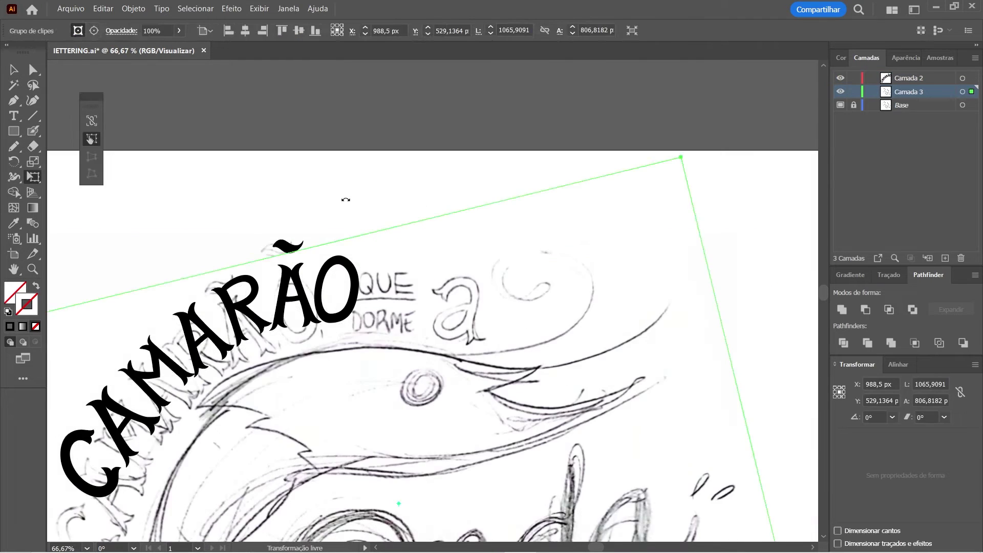
{"action": "scroll", "coordinate": [296, 144], "scroll_direction": "up", "scroll_amount": 3}
Brush the letters Q, U, E and the underline beneath QUE.
{"action": "left_click_drag", "start_coordinate": [315, 134], "coordinate": [353, 233]}
{"action": "left_click_drag", "start_coordinate": [382, 143], "coordinate": [418, 138]}
{"action": "mouse_move", "coordinate": [445, 141]}
{"action": "left_mouse_down"}
{"action": "mouse_move", "coordinate": [491, 220]}
{"action": "mouse_move", "coordinate": [496, 139]}
{"action": "left_mouse_up"}
{"action": "left_click_drag", "start_coordinate": [261, 263], "coordinate": [555, 265]}
Brush DORME over the sketch and clear the selection.
{"action": "left_click_drag", "start_coordinate": [250, 320], "coordinate": [259, 409]}
{"action": "left_click_drag", "start_coordinate": [327, 306], "coordinate": [318, 322]}
{"action": "mouse_move", "coordinate": [373, 410]}
{"action": "left_mouse_down"}
{"action": "mouse_move", "coordinate": [407, 416]}
{"action": "mouse_move", "coordinate": [476, 308]}
{"action": "mouse_move", "coordinate": [489, 425]}
{"action": "left_mouse_up"}
{"action": "left_click_drag", "start_coordinate": [512, 312], "coordinate": [566, 410]}
{"action": "key", "text": "v"}
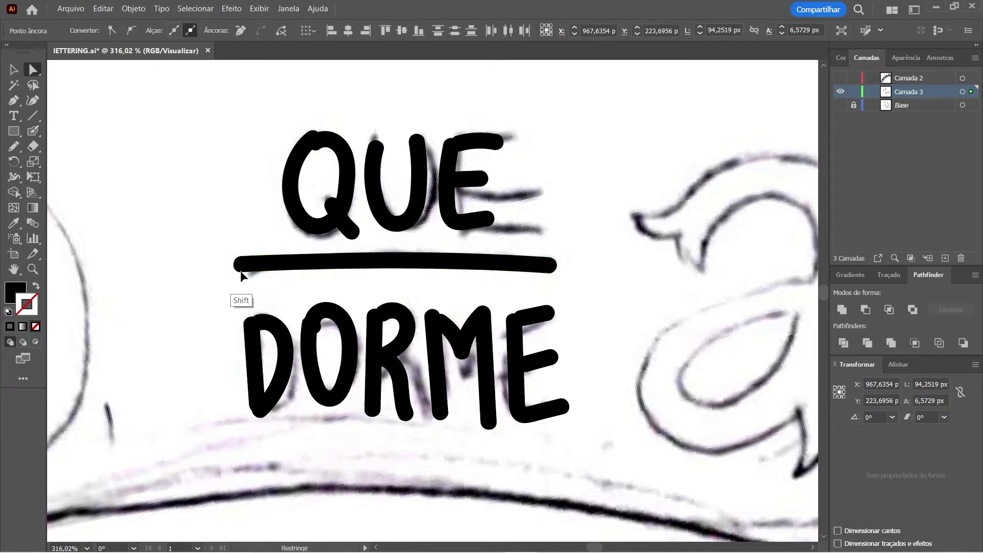
{"action": "left_click", "coordinate": [249, 121]}
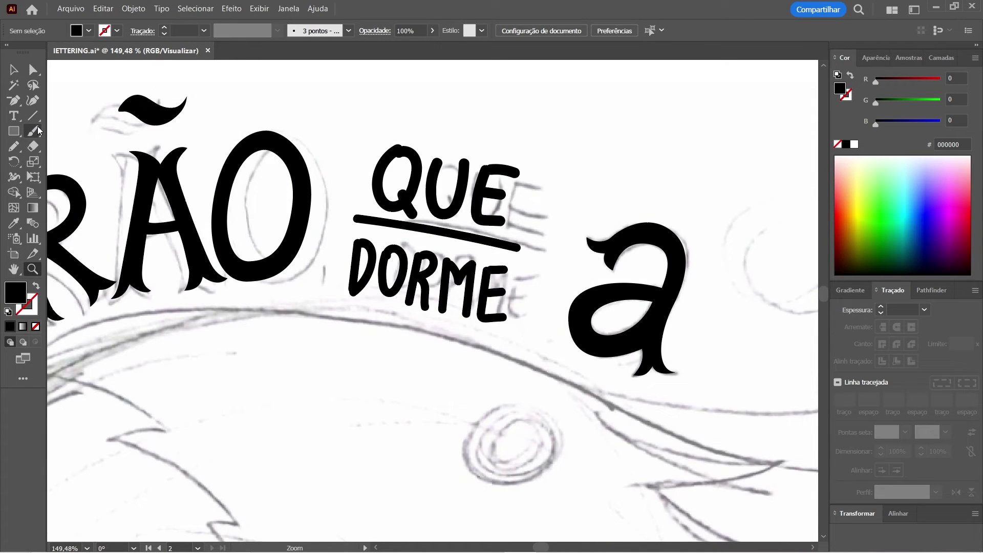
{"action": "left_click", "coordinate": [38, 126]}
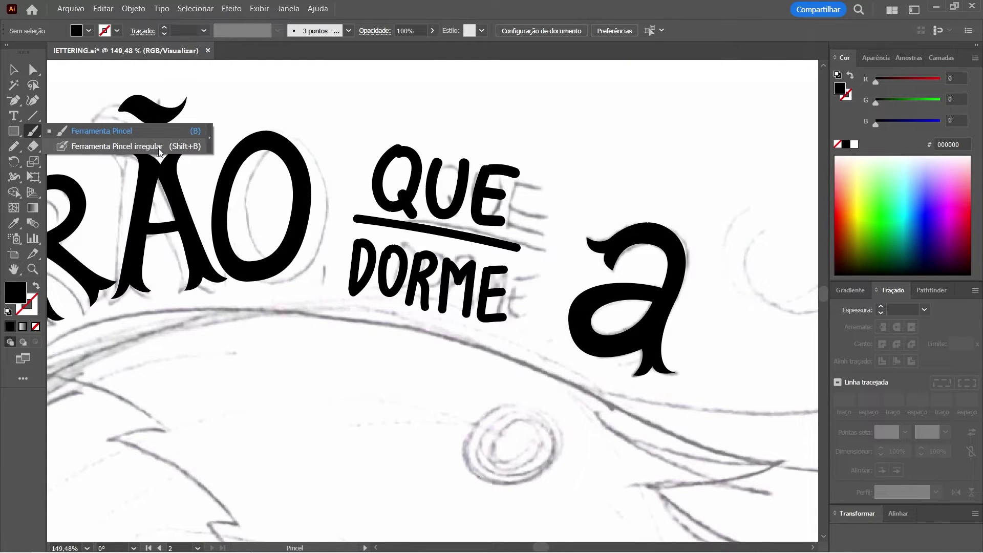
{"action": "left_click", "coordinate": [158, 147]}
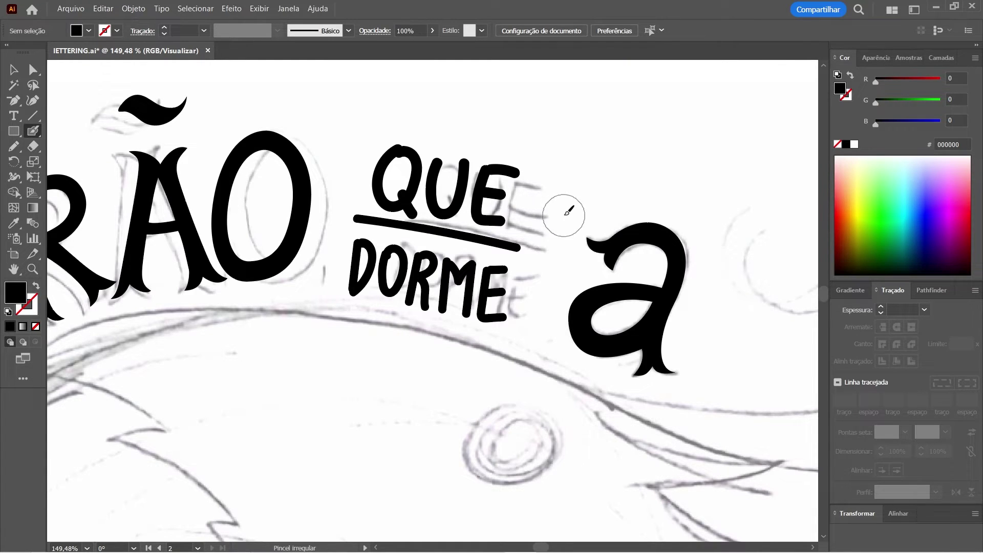
{"action": "key", "text": "bracketleft"}
{"action": "key", "text": "bracketleft"}
{"action": "key", "text": "bracketleft"}
{"action": "key", "text": "bracketleft"}
{"action": "left_click_drag", "start_coordinate": [570, 201], "coordinate": [365, 192]}
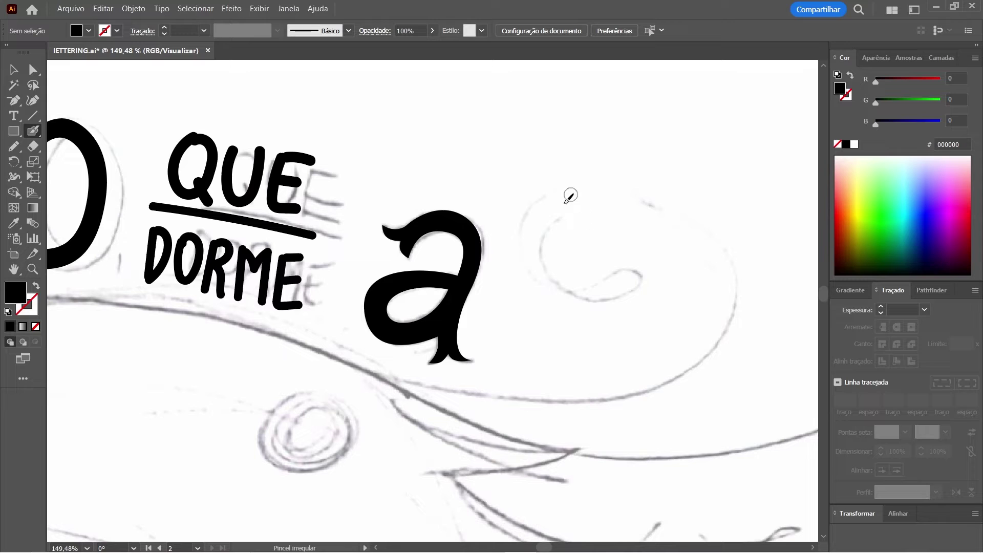
{"action": "left_click_drag", "start_coordinate": [571, 194], "coordinate": [603, 187]}
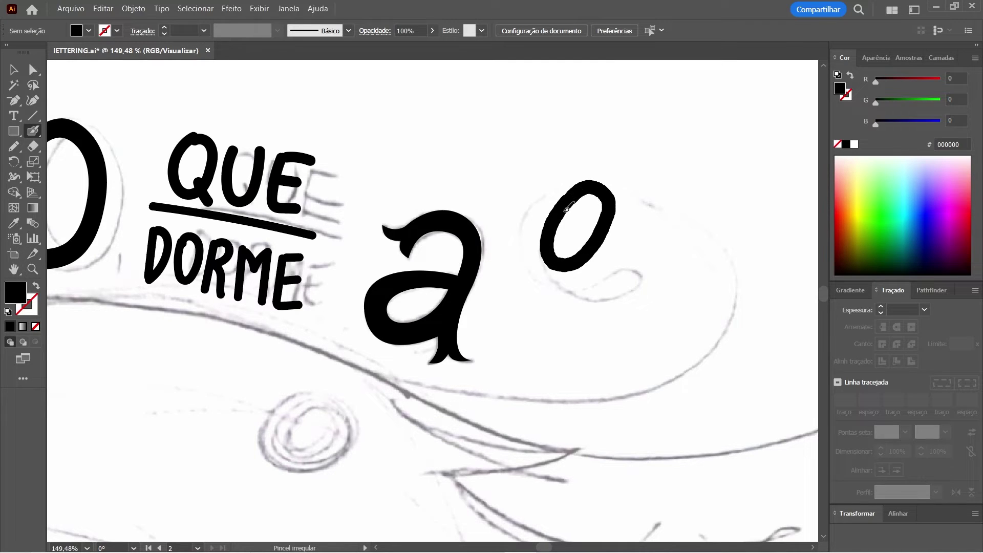
{"action": "key", "text": "shift+x"}
{"action": "left_click_drag", "start_coordinate": [633, 204], "coordinate": [671, 201]}
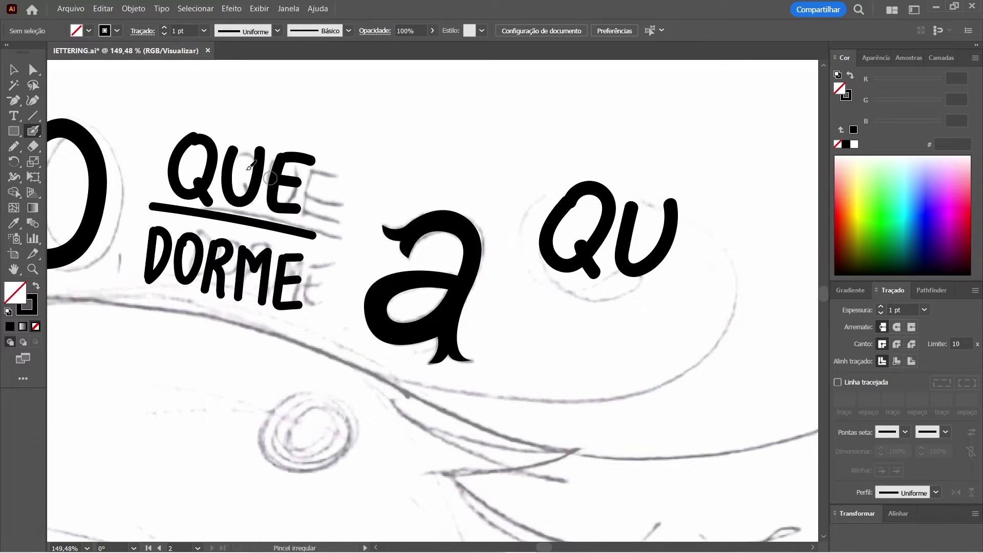
{"action": "key", "text": "v"}
{"action": "left_click_drag", "start_coordinate": [566, 158], "coordinate": [677, 256]}
{"action": "key", "text": "Delete"}
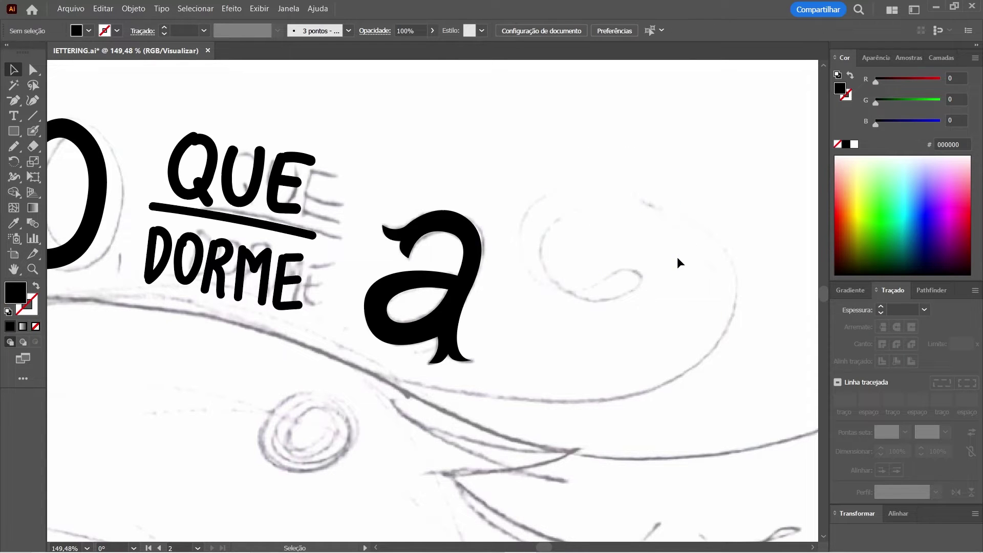
{"action": "key", "text": "ctrl+minus"}
{"action": "key", "text": "ctrl+minus"}
{"action": "key", "text": "ctrl+minus"}
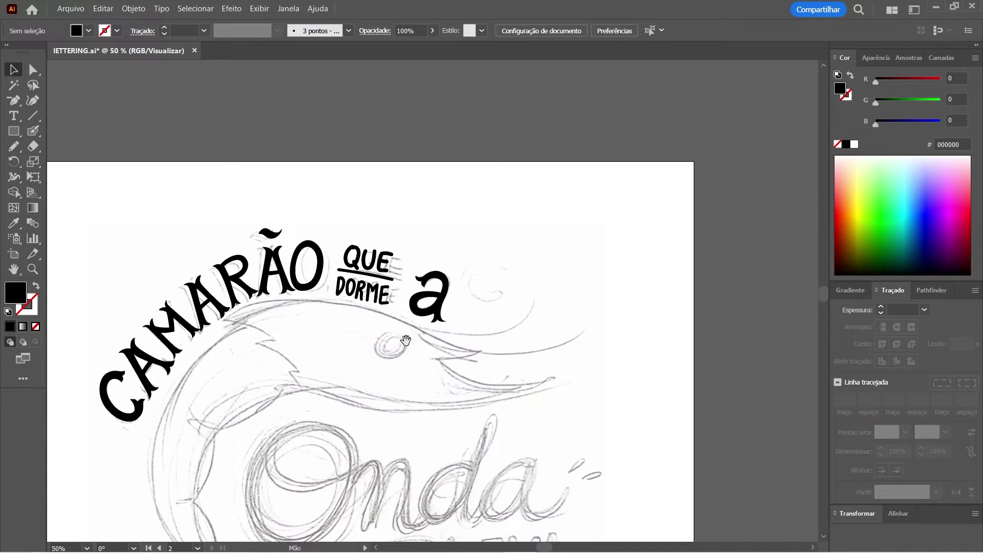
Brush a first pass of the cursive O, n and d over the sketch.
{"action": "left_click_drag", "start_coordinate": [406, 340], "coordinate": [483, 227]}
{"action": "mouse_move", "coordinate": [362, 241]}
{"action": "left_mouse_down"}
{"action": "mouse_move", "coordinate": [297, 256]}
{"action": "mouse_move", "coordinate": [392, 320]}
{"action": "mouse_move", "coordinate": [312, 283]}
{"action": "mouse_move", "coordinate": [410, 287]}
{"action": "mouse_move", "coordinate": [407, 369]}
{"action": "left_mouse_up"}
{"action": "mouse_move", "coordinate": [417, 307]}
{"action": "left_mouse_down"}
{"action": "mouse_move", "coordinate": [453, 280]}
{"action": "mouse_move", "coordinate": [484, 348]}
{"action": "left_mouse_up"}
{"action": "mouse_move", "coordinate": [546, 289]}
{"action": "left_mouse_down"}
{"action": "mouse_move", "coordinate": [512, 287]}
{"action": "mouse_move", "coordinate": [564, 266]}
{"action": "mouse_move", "coordinate": [543, 354]}
{"action": "mouse_move", "coordinate": [638, 284]}
{"action": "mouse_move", "coordinate": [620, 349]}
{"action": "mouse_move", "coordinate": [683, 322]}
{"action": "left_mouse_up"}
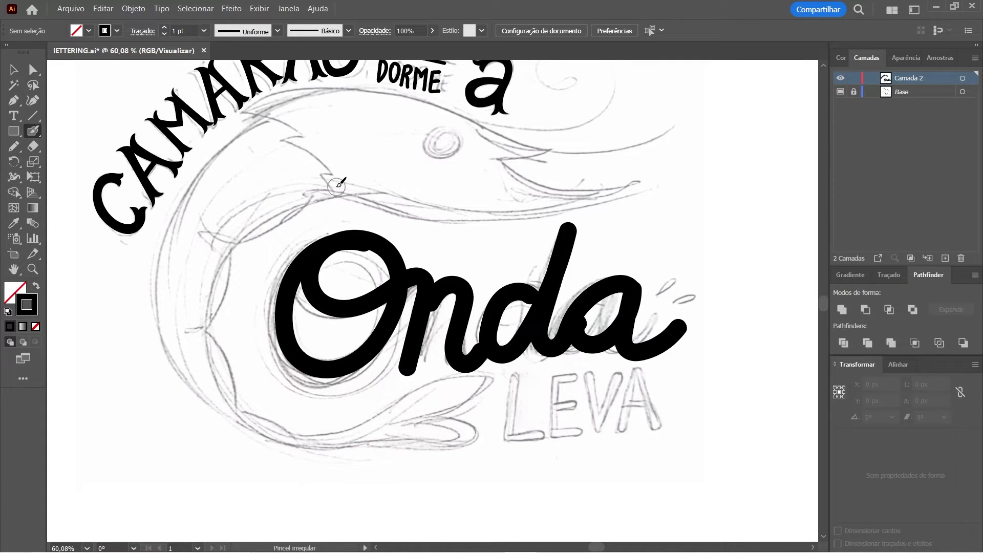
{"action": "key", "text": "z"}
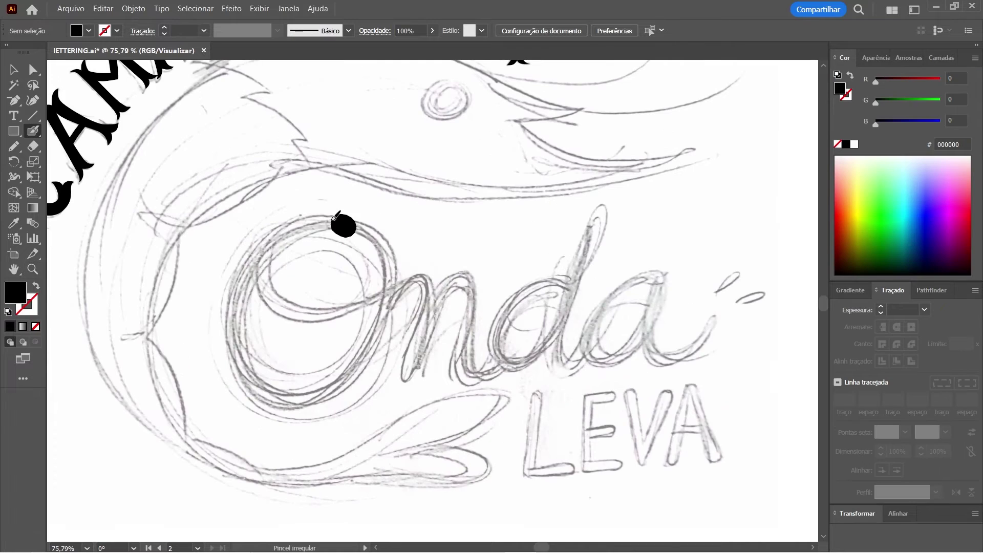
Rebrush the cursive O, n, d and a to complete Onda.
{"action": "mouse_move", "coordinate": [342, 223]}
{"action": "left_mouse_down"}
{"action": "mouse_move", "coordinate": [246, 281]}
{"action": "mouse_move", "coordinate": [329, 394]}
{"action": "mouse_move", "coordinate": [290, 229]}
{"action": "mouse_move", "coordinate": [383, 292]}
{"action": "mouse_move", "coordinate": [389, 385]}
{"action": "left_mouse_up"}
{"action": "mouse_move", "coordinate": [424, 296]}
{"action": "left_mouse_down"}
{"action": "mouse_move", "coordinate": [472, 285]}
{"action": "mouse_move", "coordinate": [468, 381]}
{"action": "left_mouse_up"}
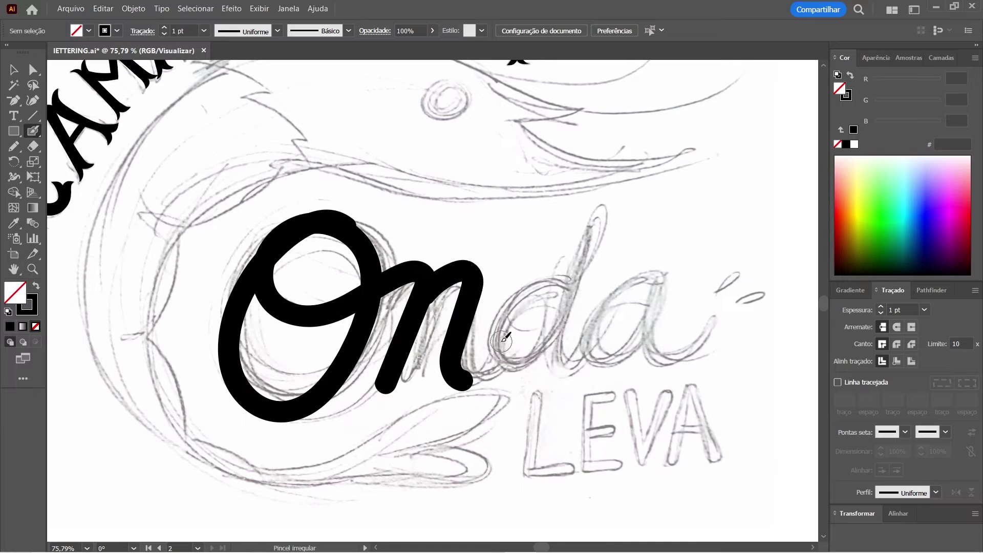
{"action": "mouse_move", "coordinate": [567, 291]}
{"action": "left_mouse_down"}
{"action": "mouse_move", "coordinate": [536, 279]}
{"action": "mouse_move", "coordinate": [563, 323]}
{"action": "mouse_move", "coordinate": [587, 269]}
{"action": "mouse_move", "coordinate": [597, 364]}
{"action": "left_mouse_up"}
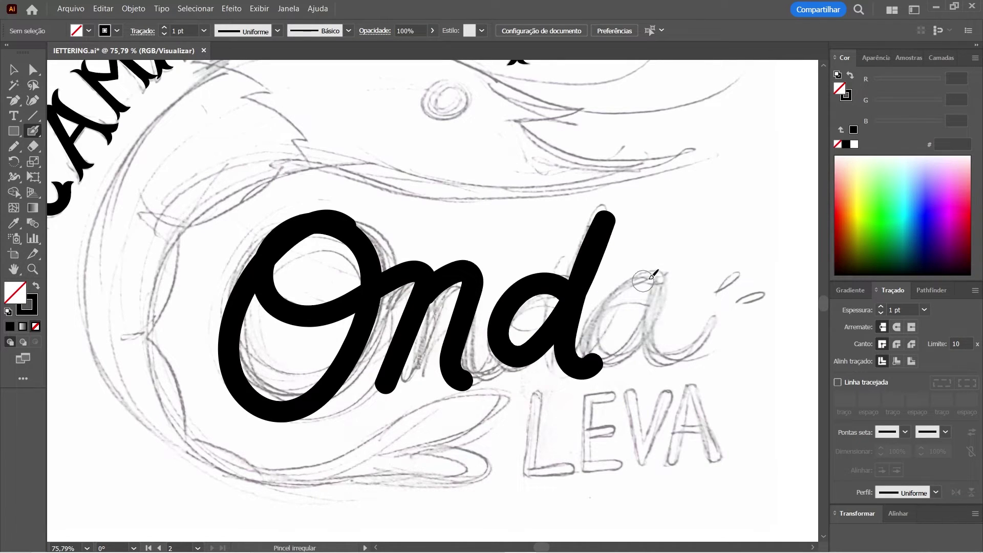
{"action": "mouse_move", "coordinate": [662, 301]}
{"action": "left_mouse_down"}
{"action": "mouse_move", "coordinate": [599, 359]}
{"action": "mouse_move", "coordinate": [671, 348]}
{"action": "mouse_move", "coordinate": [716, 308]}
{"action": "left_mouse_up"}
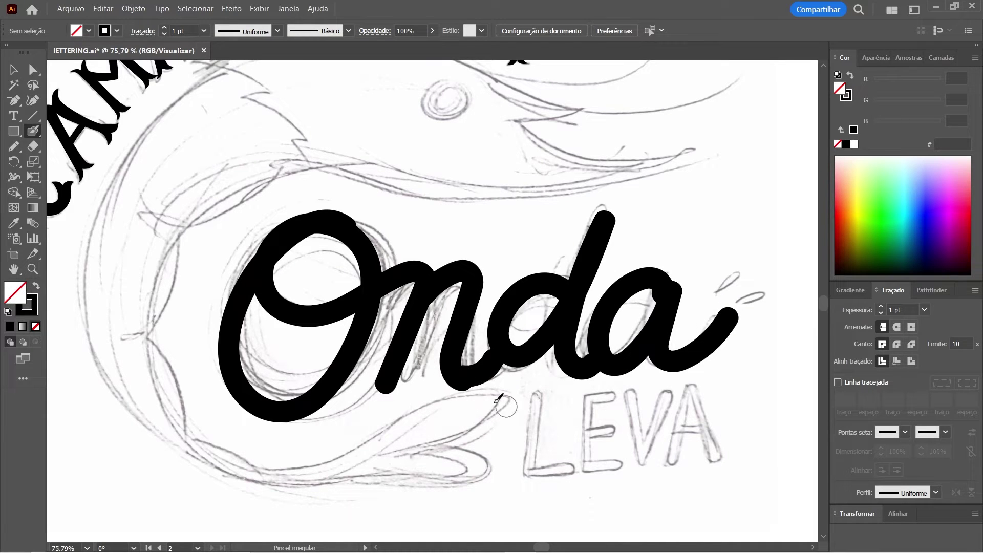
Pan toward LEVA, then select the 'On' and 'da' lettering paths.
{"action": "mouse_move", "coordinate": [525, 359]}
{"action": "left_mouse_down"}
{"action": "mouse_move", "coordinate": [466, 301]}
{"action": "mouse_move", "coordinate": [525, 335]}
{"action": "left_mouse_up"}
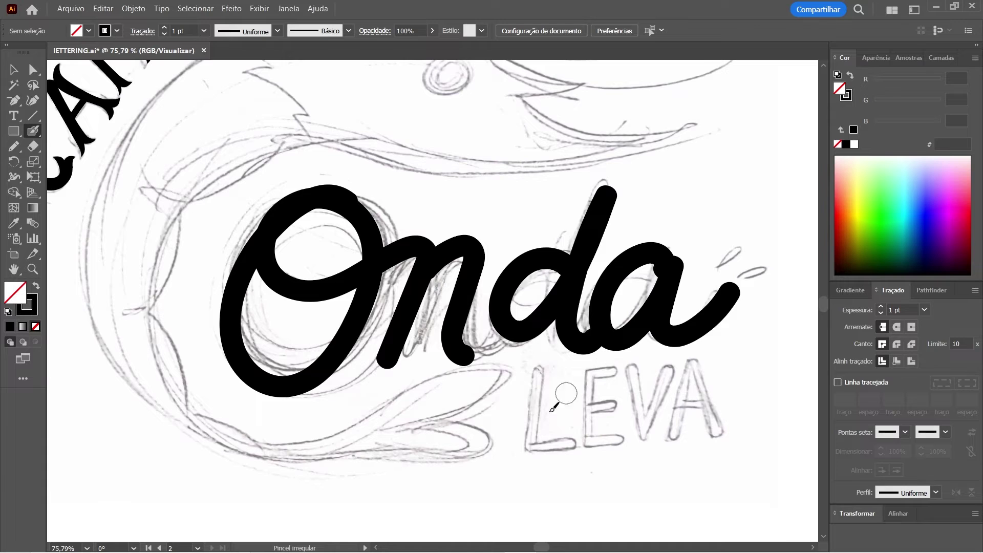
{"action": "left_click_drag", "start_coordinate": [542, 294], "coordinate": [485, 263]}
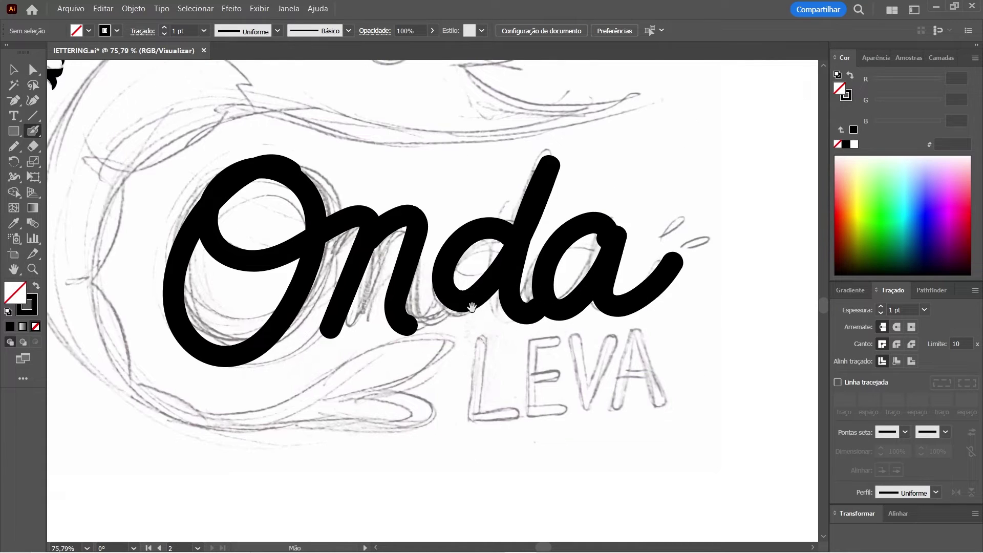
{"action": "left_click_drag", "start_coordinate": [468, 394], "coordinate": [524, 425]}
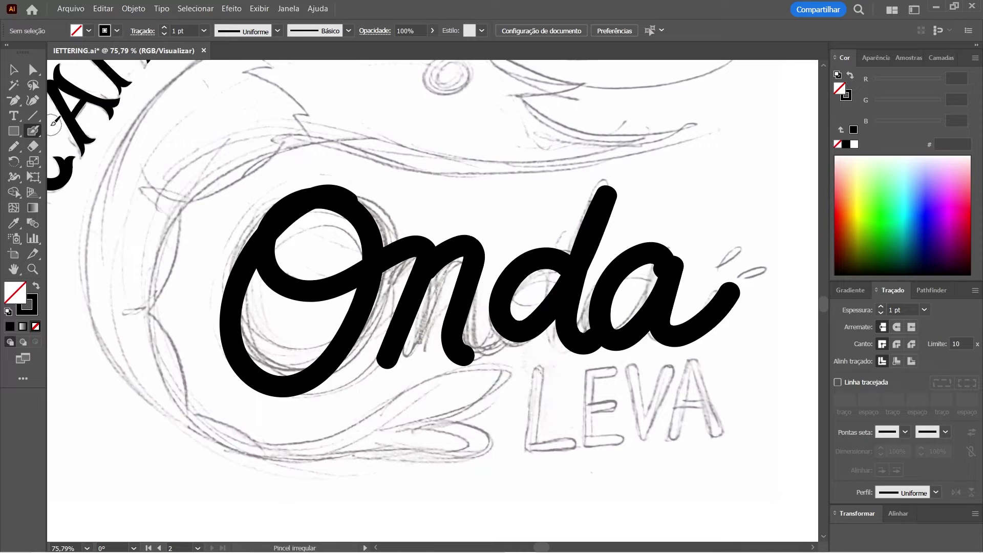
{"action": "key", "text": "v"}
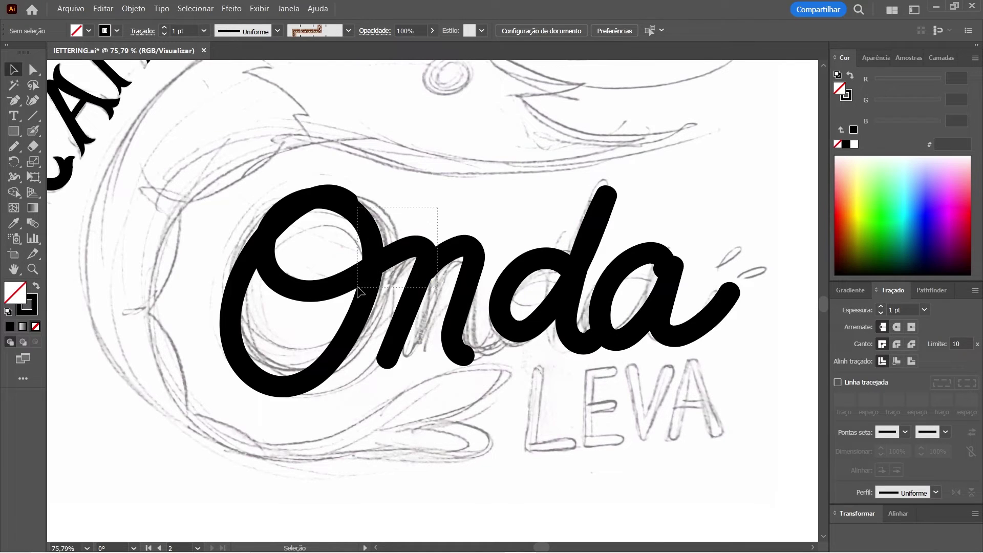
{"action": "left_click", "coordinate": [351, 274]}
{"action": "left_click", "coordinate": [589, 339]}
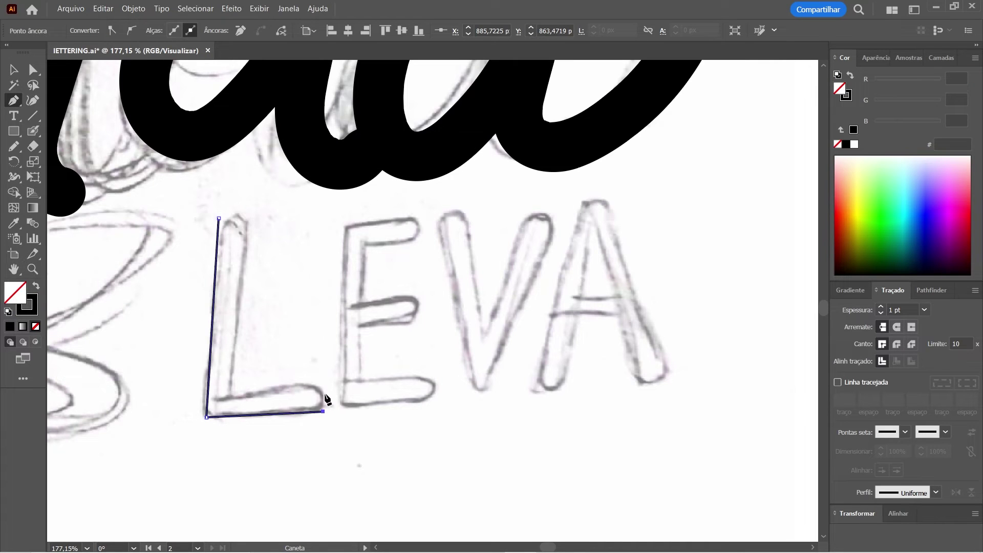
Finish tracing the closed outline of the L in LEVA.
{"action": "left_click", "coordinate": [322, 412]}
{"action": "left_click", "coordinate": [323, 379]}
{"action": "left_click", "coordinate": [232, 390]}
{"action": "left_click", "coordinate": [254, 217]}
{"action": "left_click", "coordinate": [218, 218]}
Trace the E as a closed outline around its three bars.
{"action": "left_click", "coordinate": [342, 225]}
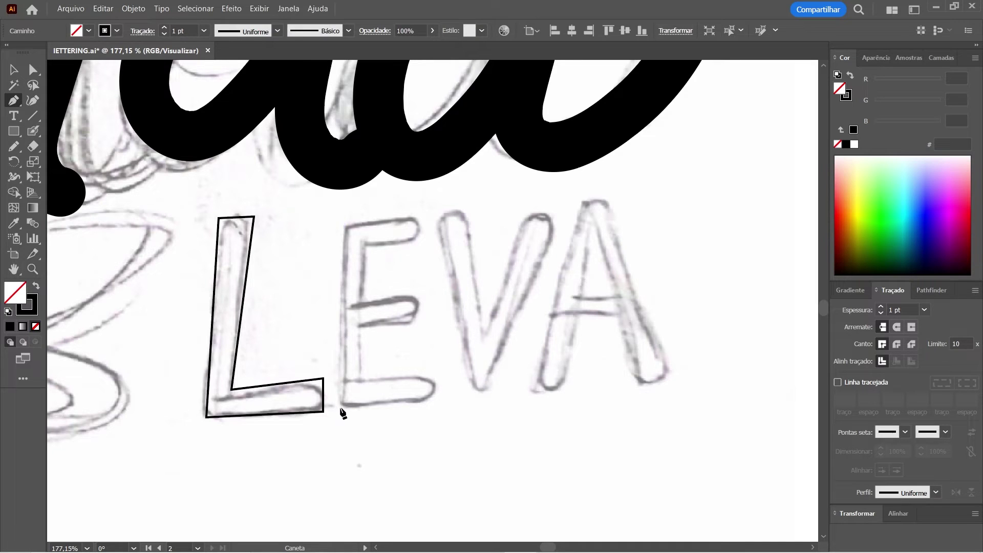
{"action": "left_click", "coordinate": [339, 406]}
{"action": "left_click", "coordinate": [437, 401]}
{"action": "left_click", "coordinate": [434, 374]}
{"action": "left_click", "coordinate": [359, 378]}
{"action": "left_click", "coordinate": [359, 325]}
{"action": "left_click", "coordinate": [419, 322]}
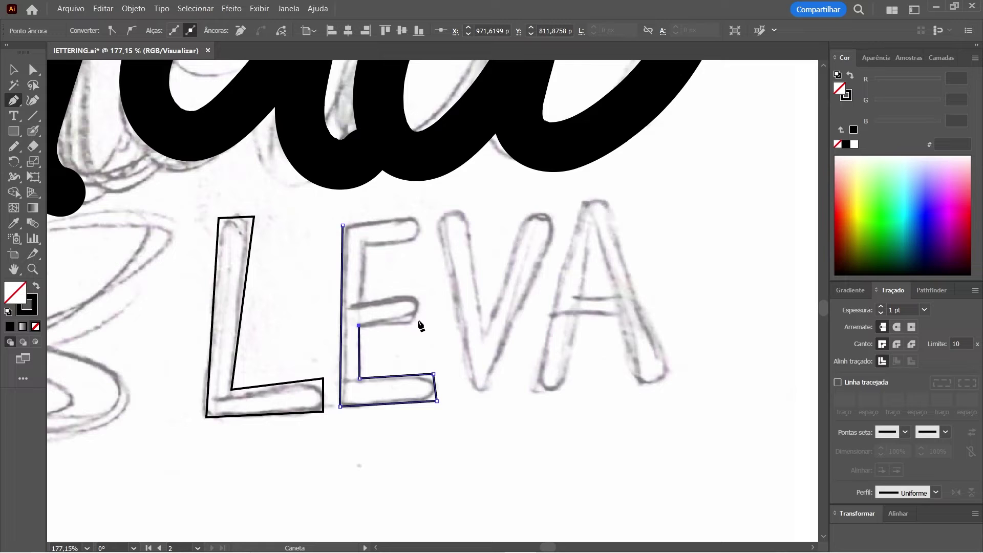
{"action": "left_click", "coordinate": [418, 293]}
{"action": "left_click", "coordinate": [363, 302]}
{"action": "left_click", "coordinate": [364, 245]}
{"action": "left_click", "coordinate": [419, 242]}
{"action": "left_click", "coordinate": [417, 213]}
{"action": "left_click", "coordinate": [342, 225]}
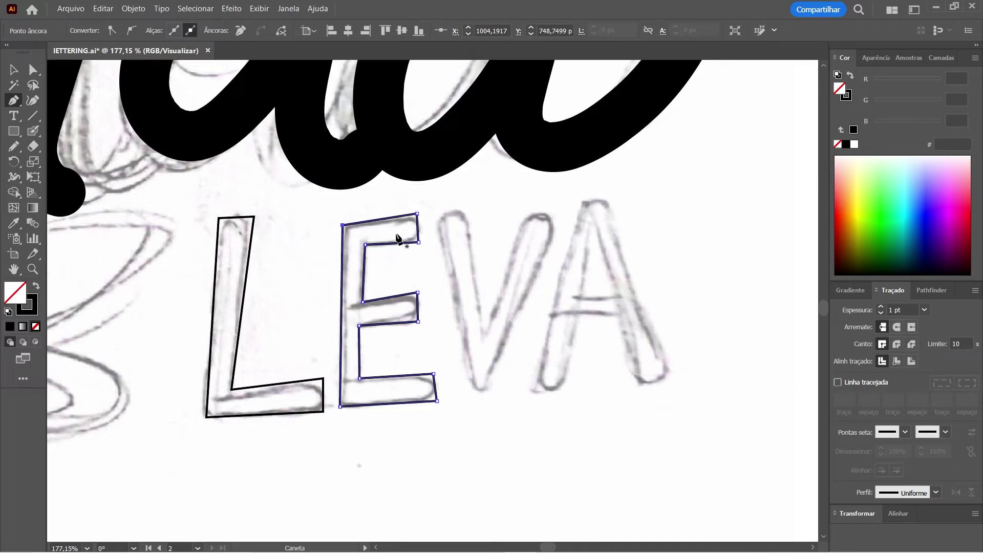
Trace the closed outline of the V.
{"action": "left_click", "coordinate": [435, 217]}
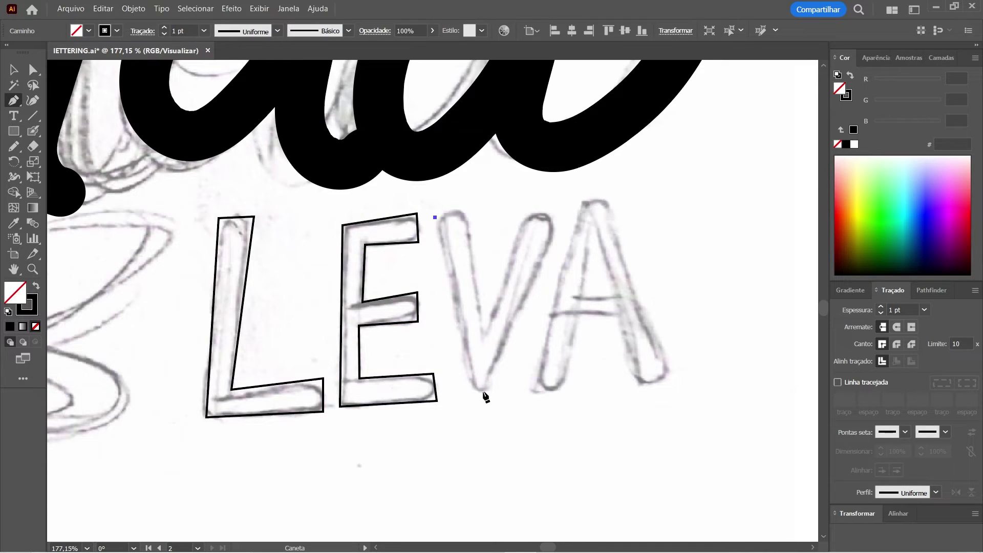
{"action": "left_click", "coordinate": [483, 392]}
{"action": "left_click", "coordinate": [558, 223]}
{"action": "left_click", "coordinate": [525, 215]}
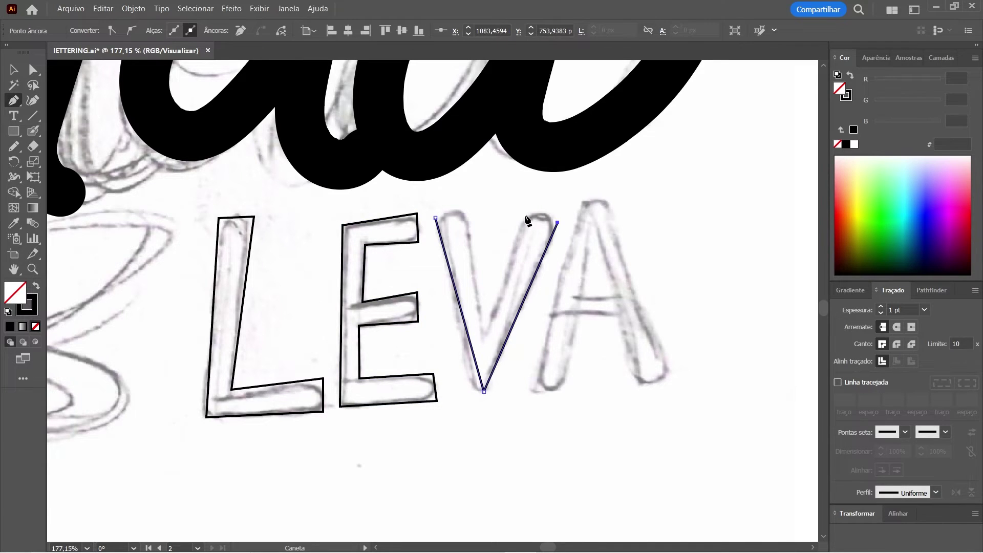
{"action": "left_click", "coordinate": [487, 337]}
{"action": "left_click", "coordinate": [466, 207]}
{"action": "left_click", "coordinate": [435, 217]}
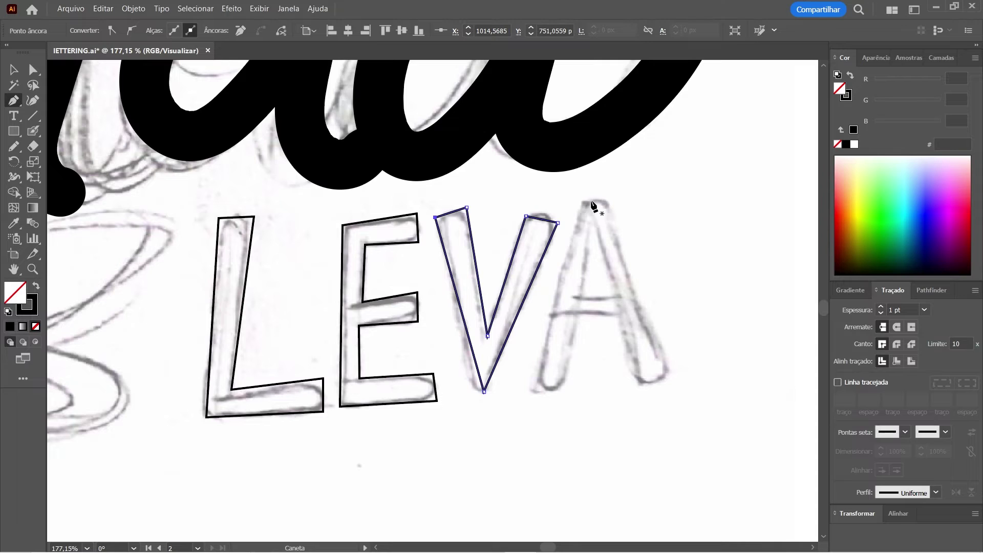
Trace the A's outer outline, including both legs and the crossbar.
{"action": "left_click", "coordinate": [595, 202]}
{"action": "left_click", "coordinate": [534, 389]}
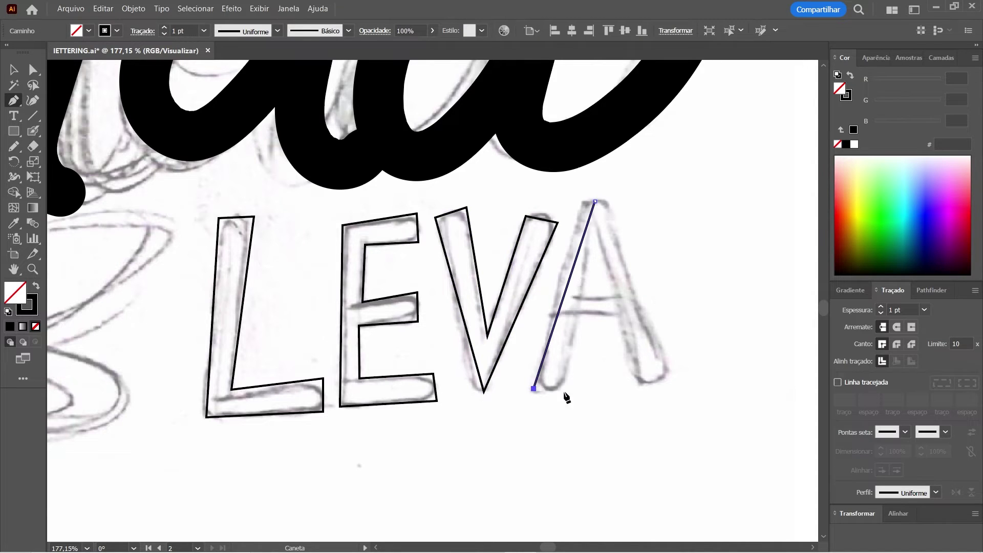
{"action": "left_click", "coordinate": [564, 392]}
{"action": "left_click", "coordinate": [579, 314]}
{"action": "left_click", "coordinate": [618, 315]}
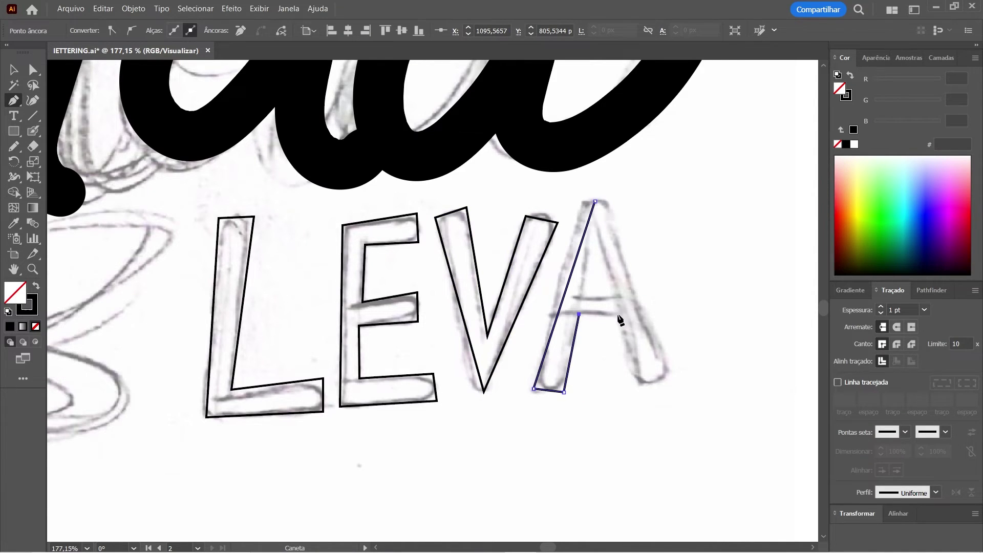
{"action": "left_click", "coordinate": [638, 386]}
{"action": "left_click", "coordinate": [672, 377]}
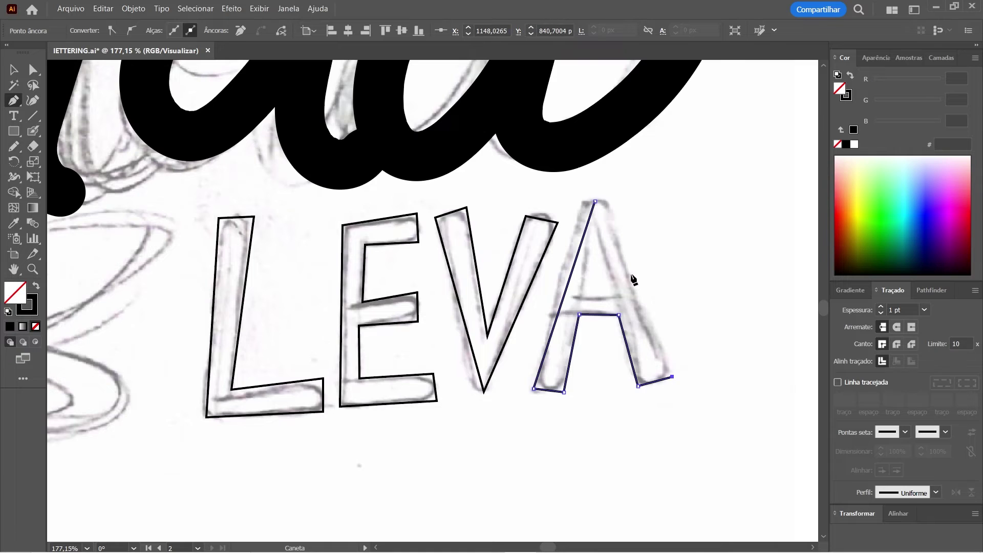
{"action": "left_click", "coordinate": [595, 202]}
Trace the A's inner triangle, then return to the Selection tool.
{"action": "left_click", "coordinate": [593, 245]}
{"action": "left_click", "coordinate": [579, 295]}
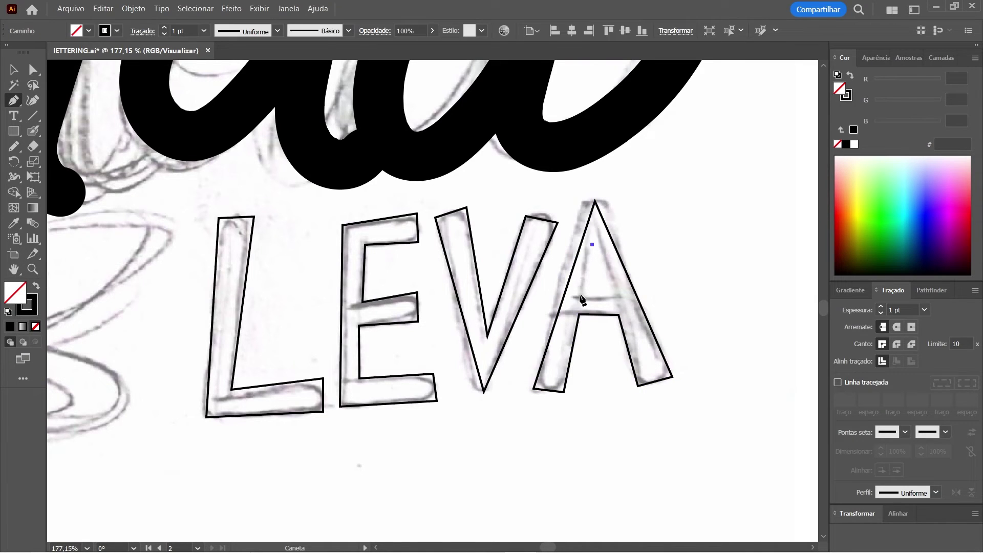
{"action": "left_click", "coordinate": [615, 296]}
{"action": "left_click", "coordinate": [593, 244]}
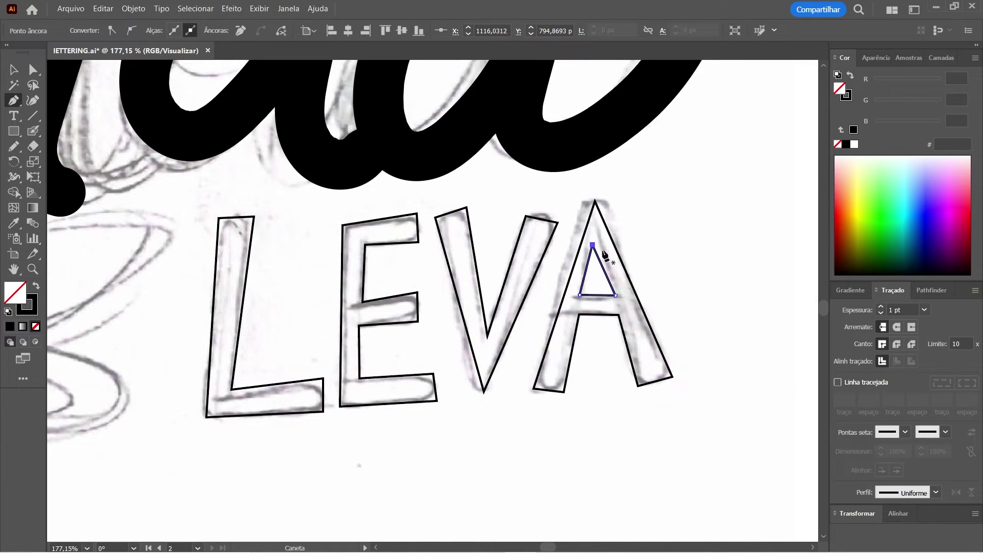
{"action": "key", "text": "v"}
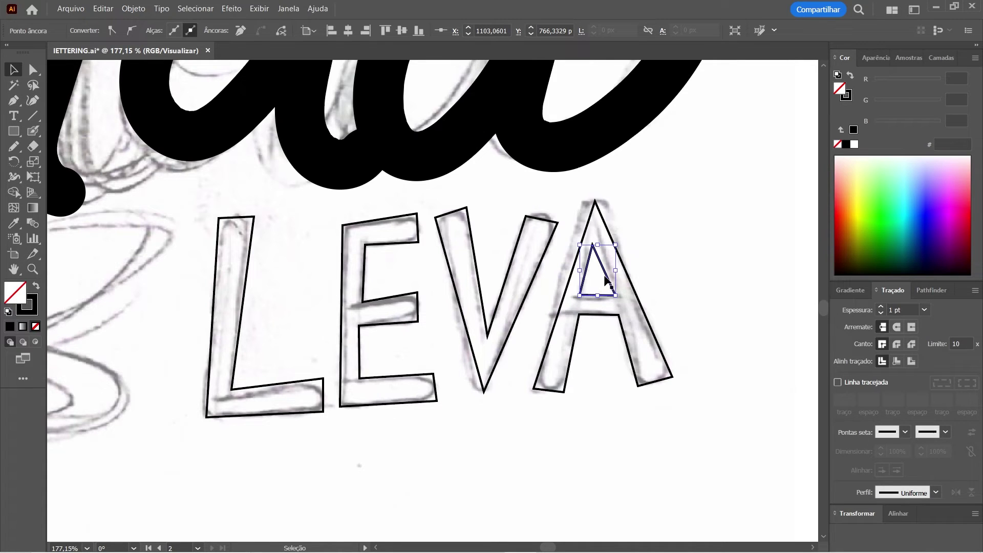
{"action": "key", "text": "z"}
{"action": "left_click_drag", "start_coordinate": [628, 307], "coordinate": [703, 349]}
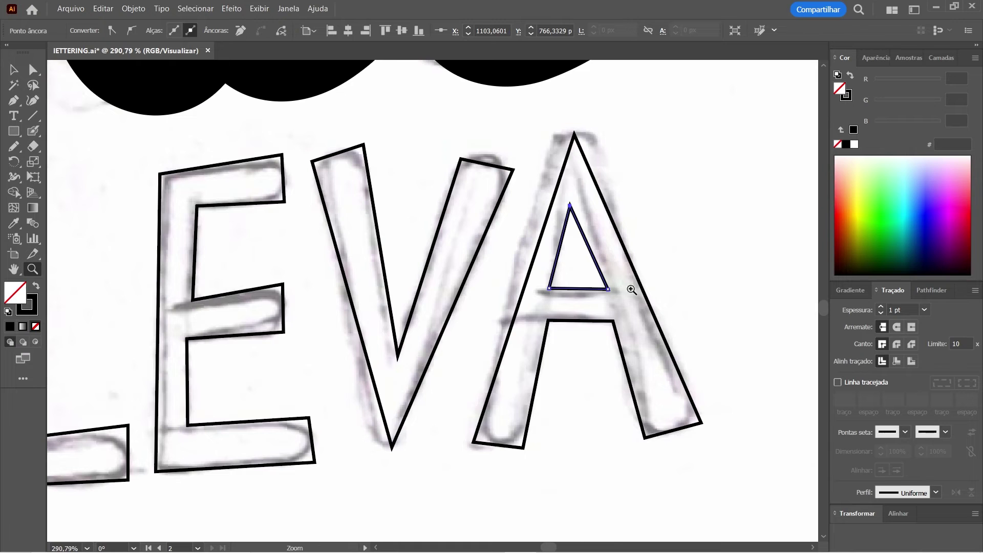
{"action": "key", "text": "v"}
{"action": "mouse_move", "coordinate": [690, 261]}
{"action": "left_mouse_down"}
{"action": "mouse_move", "coordinate": [574, 361]}
{"action": "mouse_move", "coordinate": [591, 236]}
{"action": "left_mouse_up"}
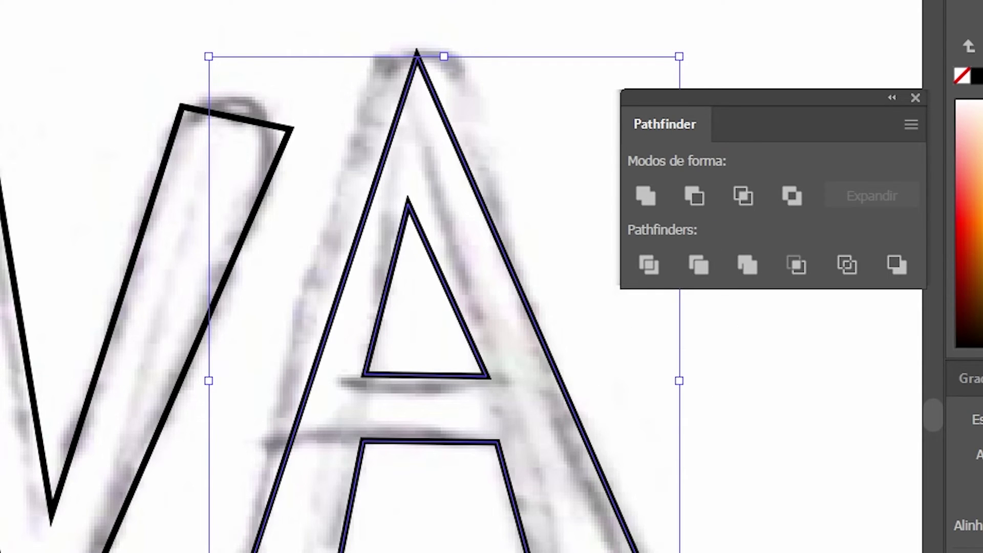
{"action": "key", "text": "space"}
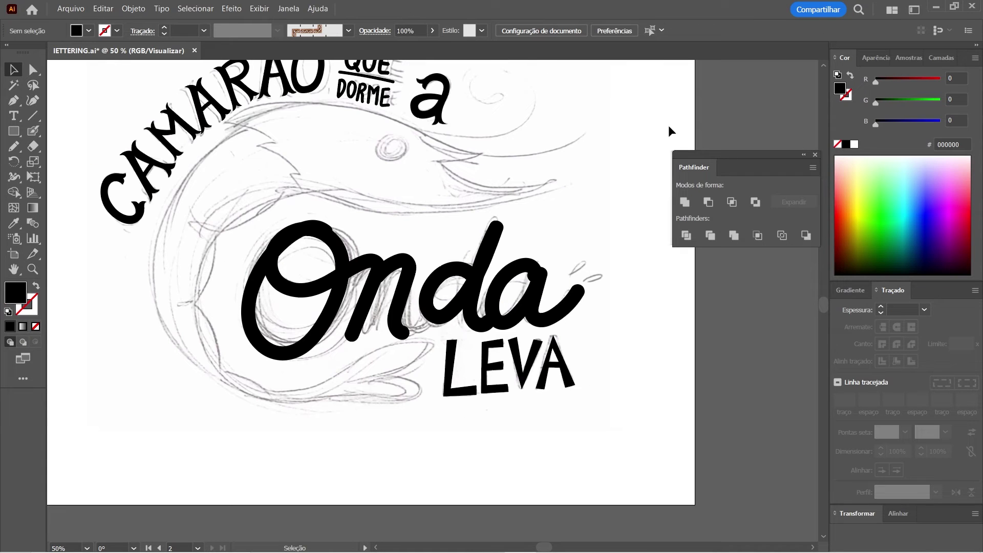
{"action": "scroll", "coordinate": [333, 200], "scroll_direction": "up", "scroll_amount": 1}
{"action": "scroll", "coordinate": [349, 189], "scroll_direction": "up", "scroll_amount": 1}
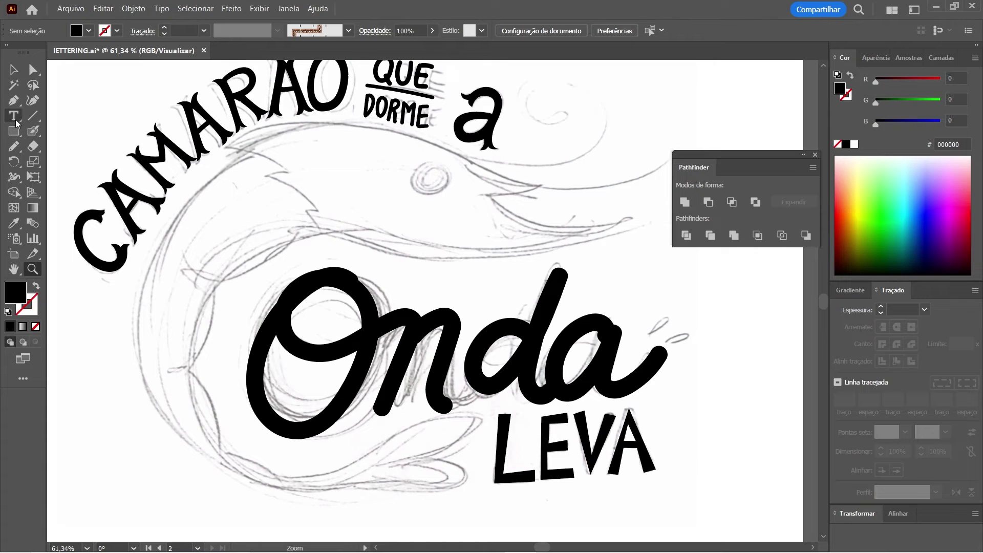
Draw the closed head outline with the Pen tool, from upper back to the snout tip.
{"action": "left_click", "coordinate": [14, 100]}
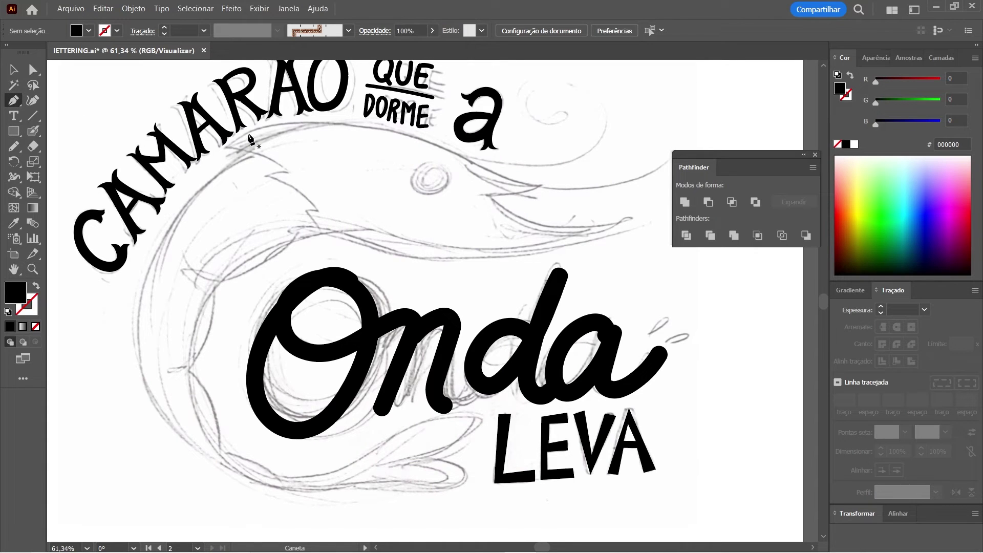
{"action": "left_click_drag", "start_coordinate": [234, 145], "coordinate": [270, 124]}
{"action": "left_click_drag", "start_coordinate": [537, 183], "coordinate": [519, 196]}
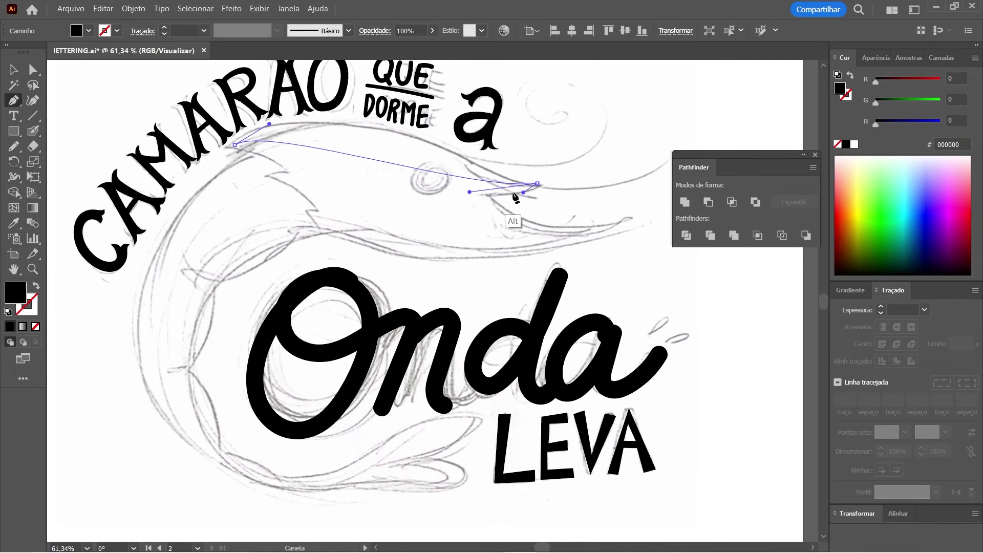
{"action": "left_click", "coordinate": [492, 195]}
{"action": "mouse_move", "coordinate": [627, 220]}
{"action": "left_mouse_down"}
{"action": "mouse_move", "coordinate": [650, 195]}
{"action": "mouse_move", "coordinate": [579, 246]}
{"action": "left_mouse_up"}
{"action": "left_click_drag", "start_coordinate": [325, 235], "coordinate": [311, 203]}
{"action": "left_click", "coordinate": [235, 145]}
Refine the head's curves at the top, mouth and snout, then select the shape.
{"action": "mouse_move", "coordinate": [235, 145]}
{"action": "left_mouse_down"}
{"action": "mouse_move", "coordinate": [323, 75]}
{"action": "mouse_move", "coordinate": [361, 81]}
{"action": "left_mouse_up"}
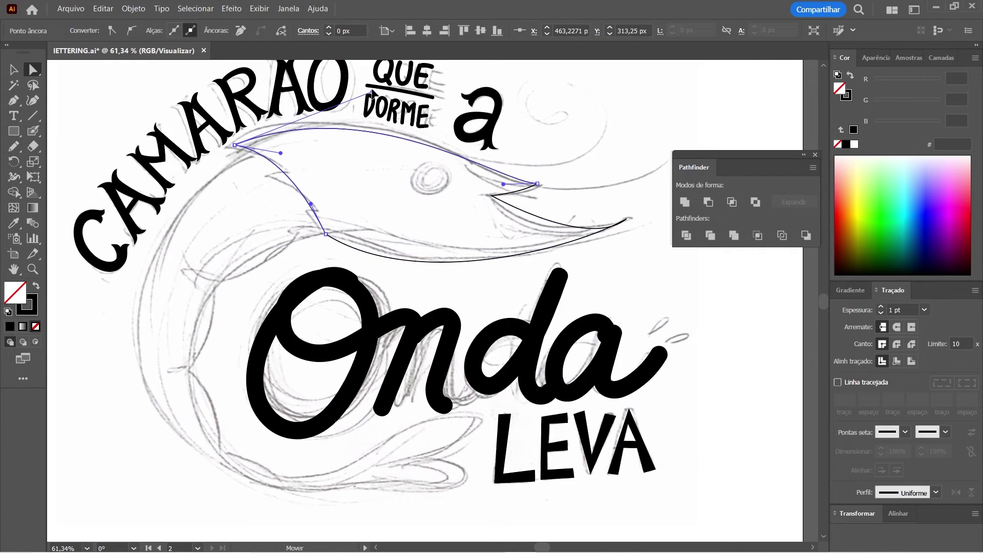
{"action": "left_click_drag", "start_coordinate": [495, 194], "coordinate": [509, 195]}
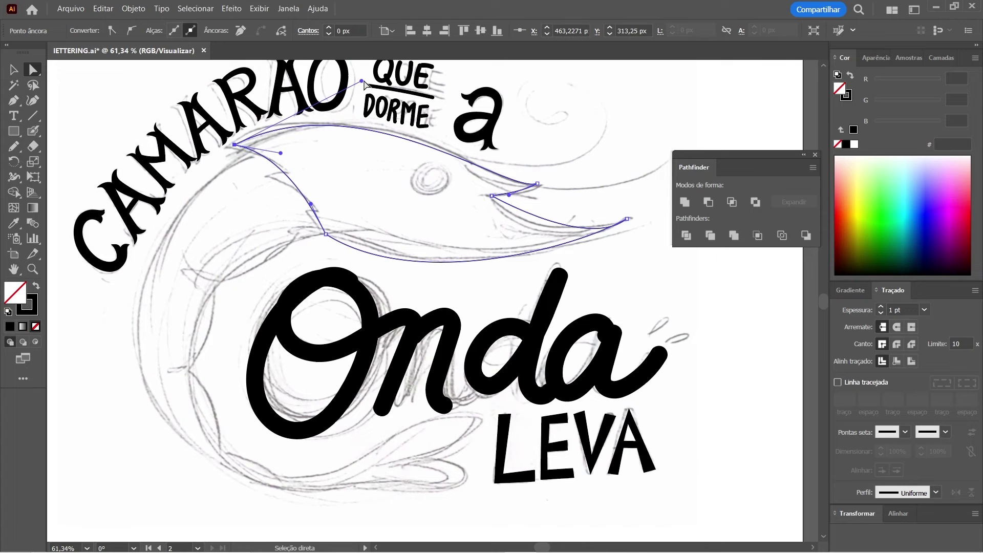
{"action": "left_click_drag", "start_coordinate": [383, 80], "coordinate": [383, 78]}
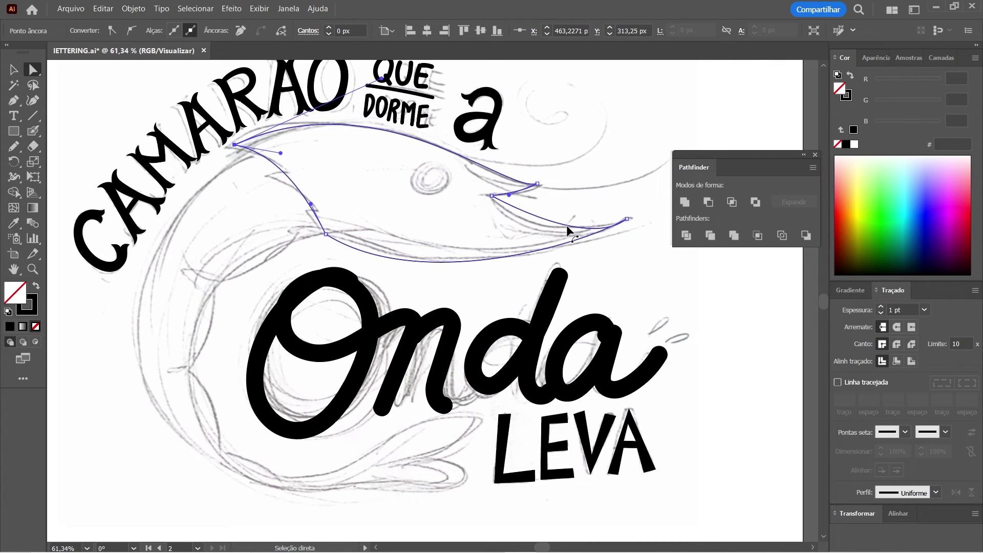
{"action": "left_click", "coordinate": [627, 219]}
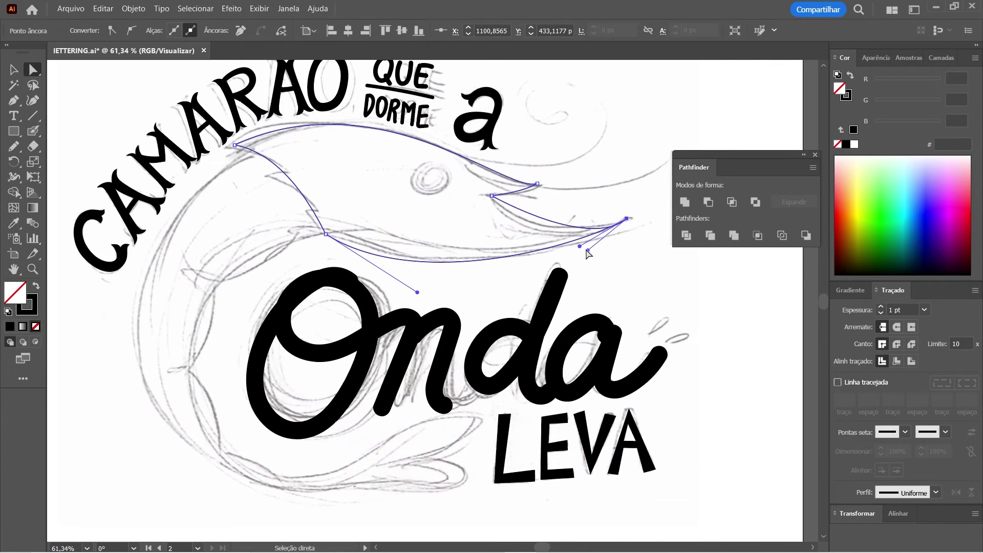
{"action": "left_click_drag", "start_coordinate": [579, 246], "coordinate": [570, 257]}
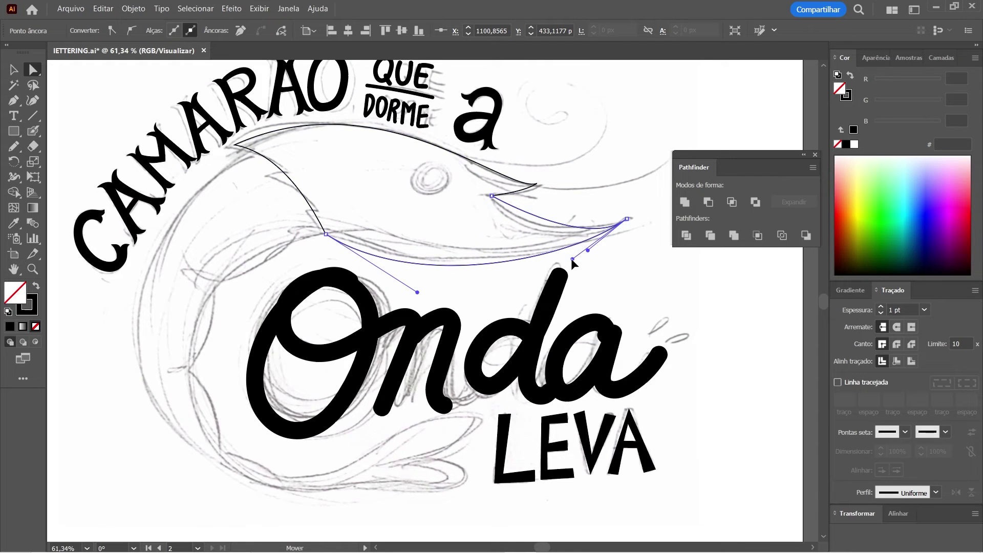
{"action": "key", "text": "v"}
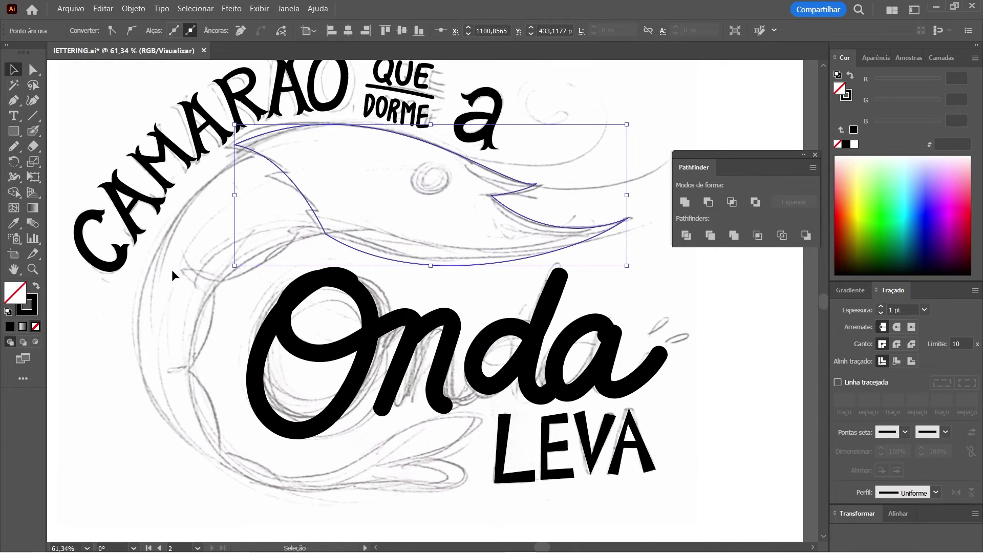
{"action": "left_click", "coordinate": [904, 100]}
Fill the head with pink FF7066 and set black fill with no stroke.
{"action": "left_click", "coordinate": [902, 121]}
{"action": "key", "text": "ctrl+shift+a"}
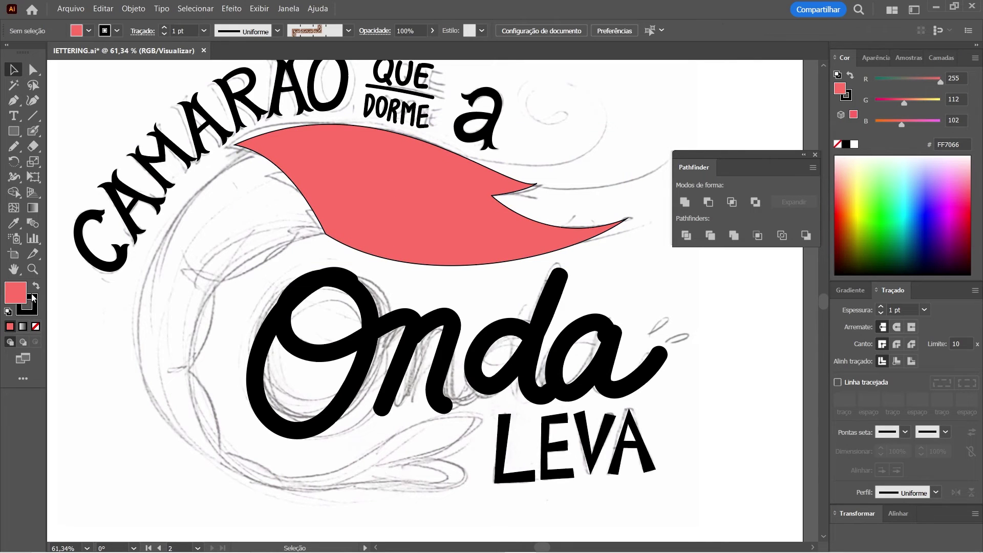
{"action": "left_click", "coordinate": [36, 286]}
{"action": "left_click", "coordinate": [33, 310]}
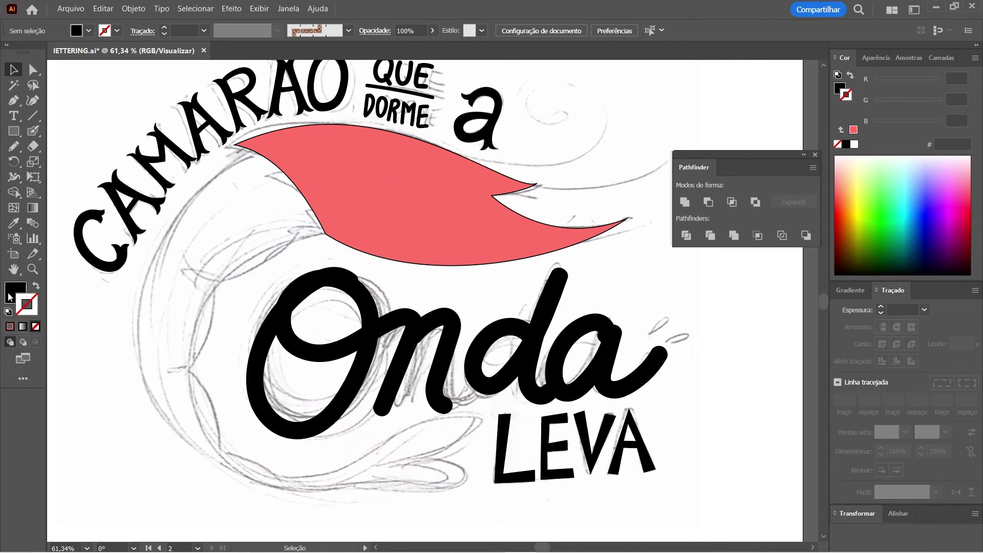
{"action": "left_click", "coordinate": [25, 288]}
Draw a black circular eye with a small white highlight on its upper part.
{"action": "key", "text": "l"}
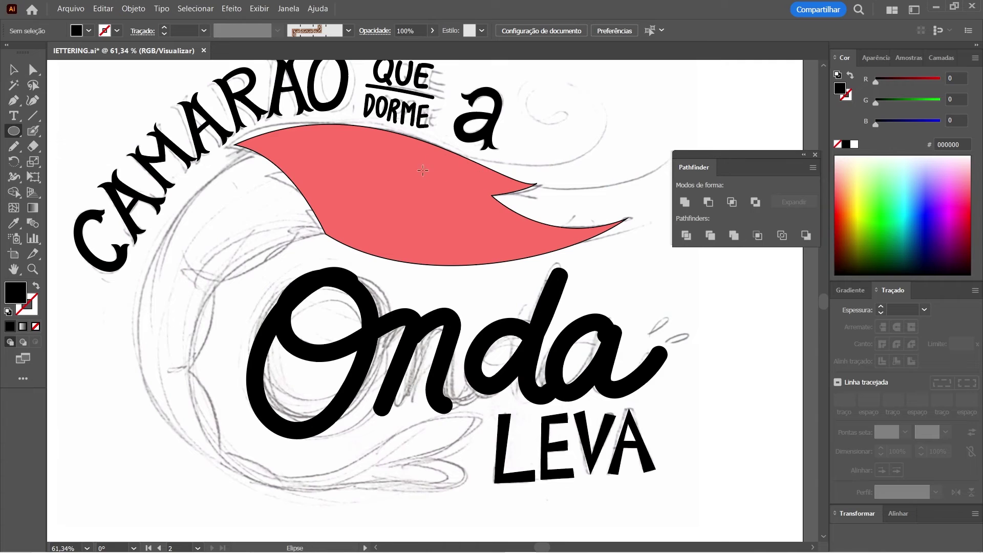
{"action": "left_click_drag", "start_coordinate": [426, 168], "coordinate": [467, 209]}
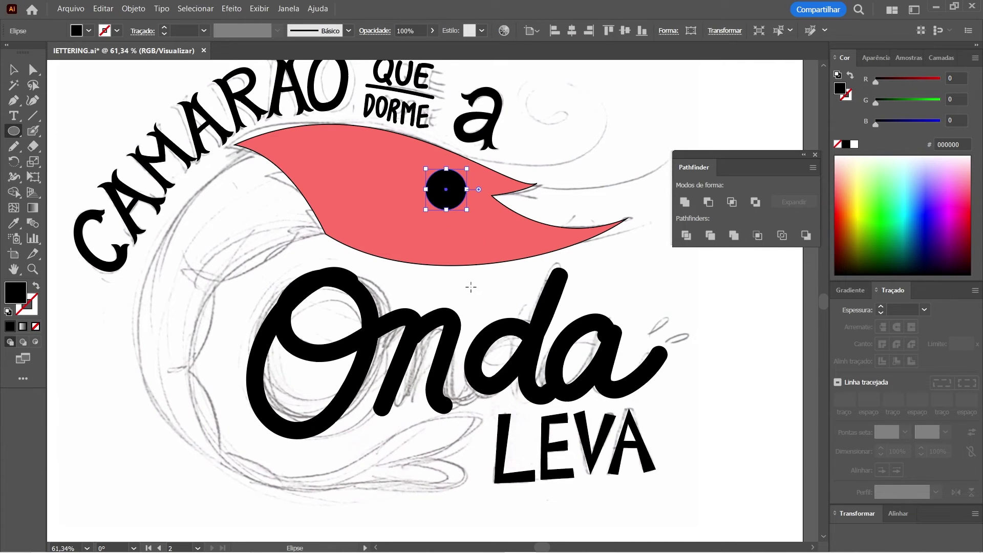
{"action": "key", "text": "v"}
{"action": "left_click_drag", "start_coordinate": [439, 197], "coordinate": [451, 184]}
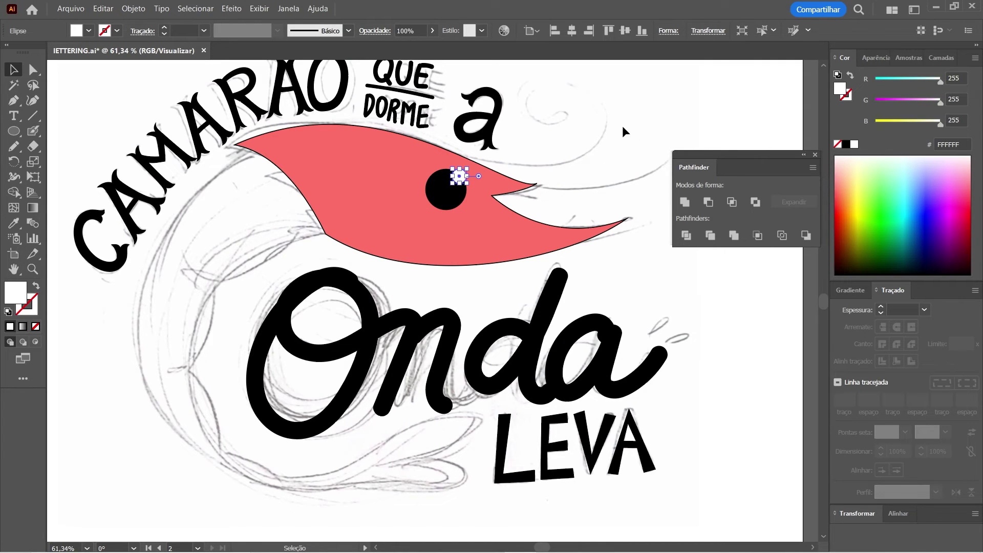
{"action": "left_click", "coordinate": [641, 122]}
{"action": "left_click_drag", "start_coordinate": [459, 179], "coordinate": [452, 187]}
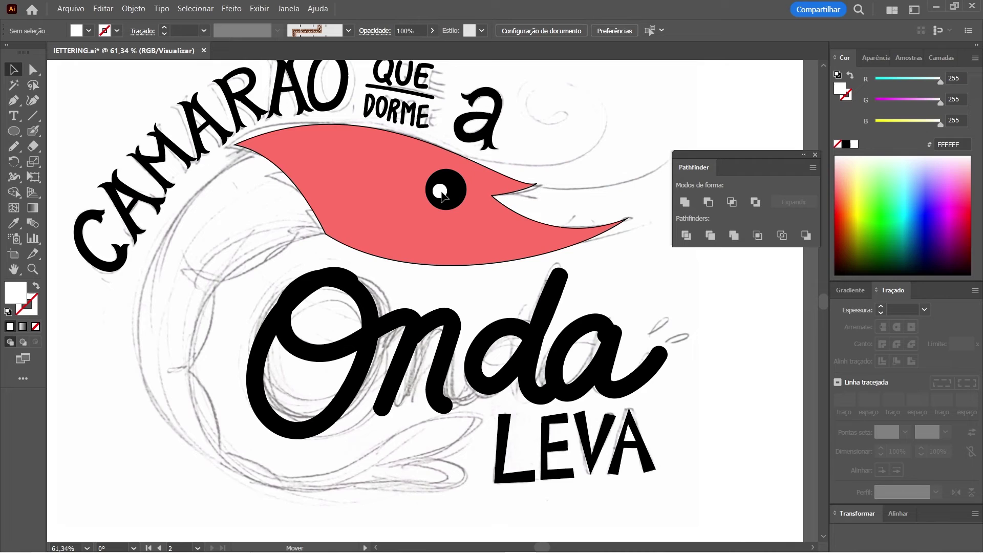
{"action": "left_click", "coordinate": [615, 140]}
Reselect the pink head to give it an 11 pt black outline.
{"action": "left_click", "coordinate": [465, 240]}
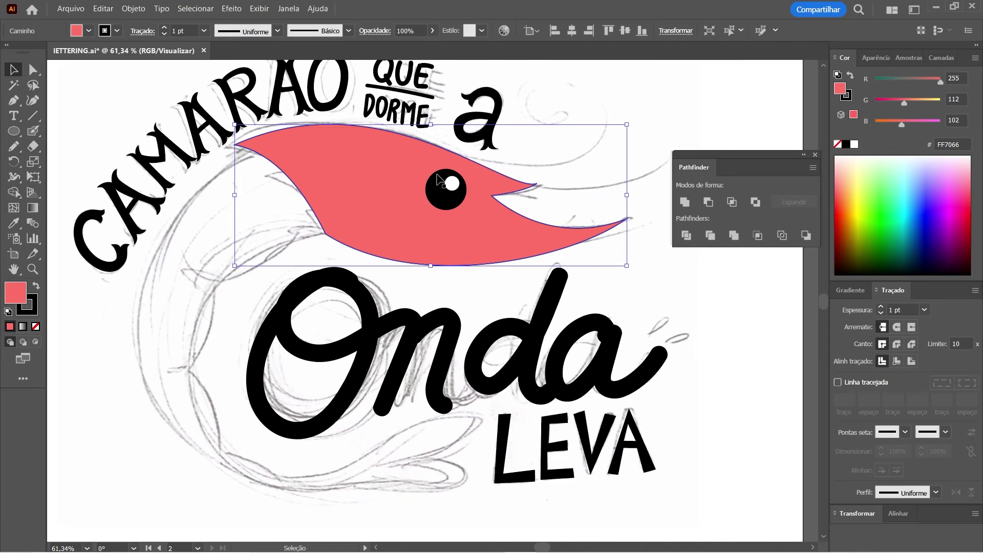
{"action": "key", "text": "ctrl+z"}
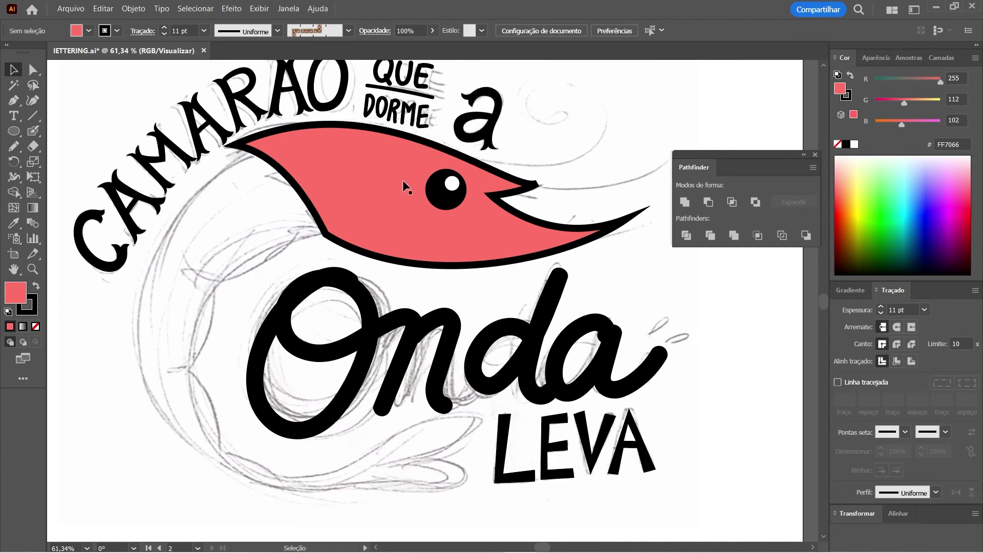
{"action": "left_click", "coordinate": [493, 193]}
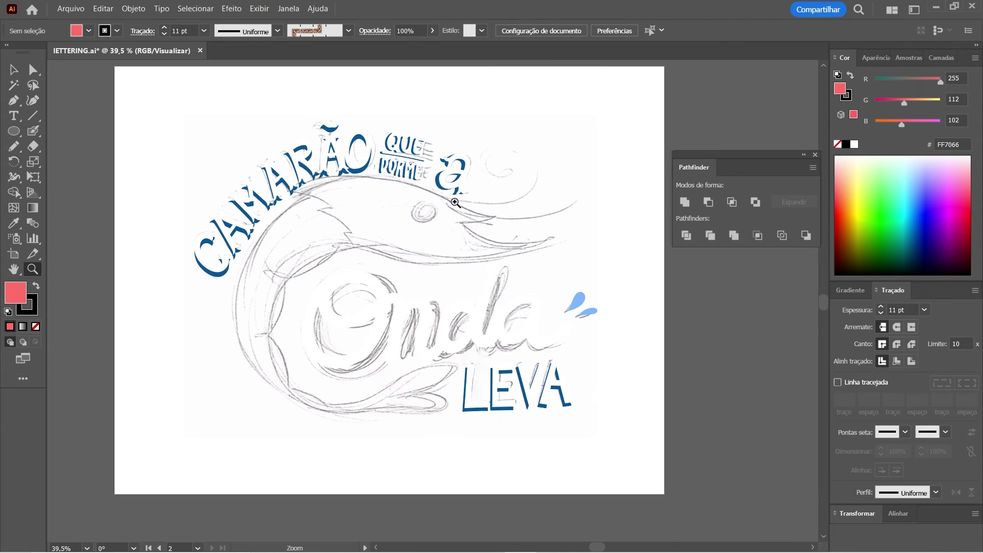
Make the Camarao layer and Camada 7 visible in the Layers panel.
{"action": "left_click", "coordinate": [941, 58]}
{"action": "left_click", "coordinate": [841, 105]}
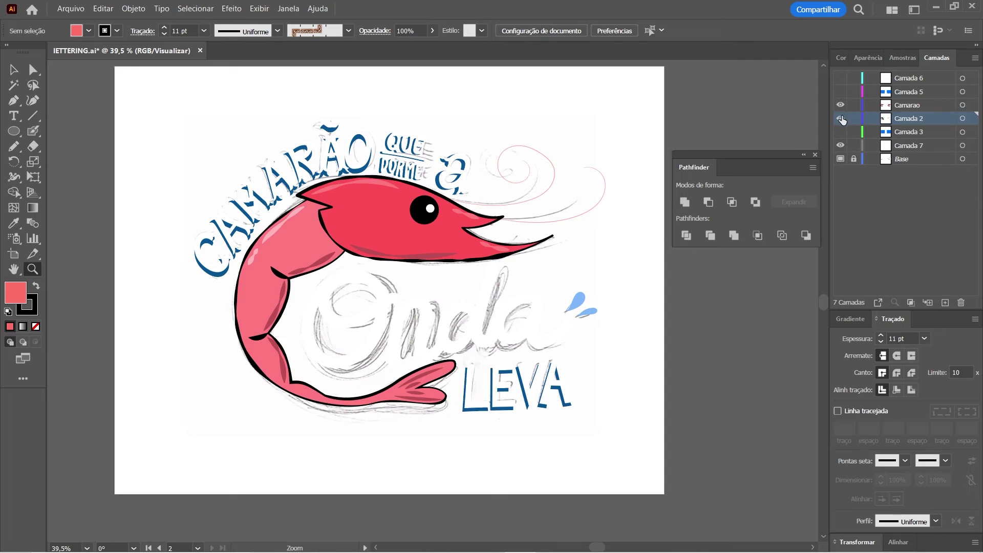
{"action": "left_click", "coordinate": [841, 145]}
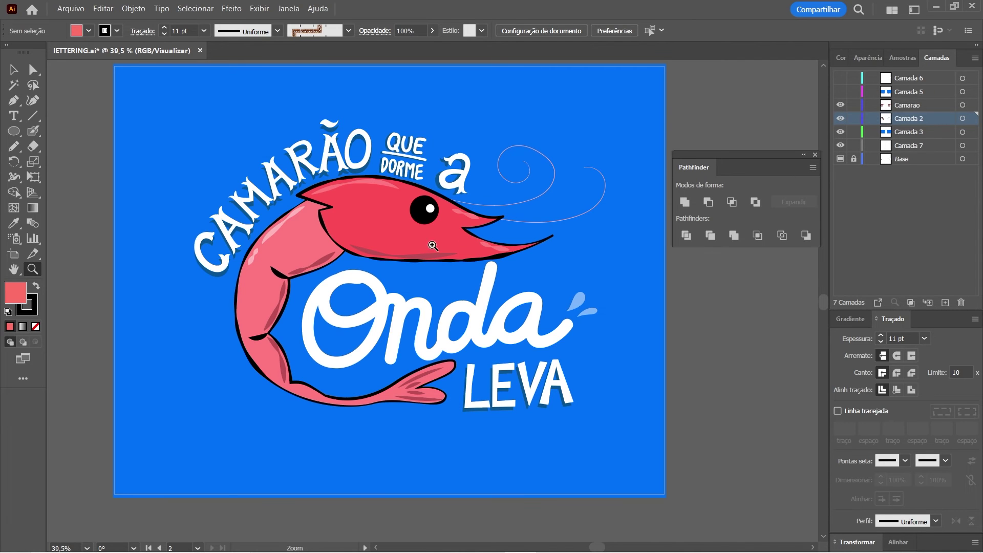
Zoom and pan to centre the finished shrimp in view.
{"action": "scroll", "coordinate": [349, 184], "scroll_direction": "up", "scroll_amount": 2}
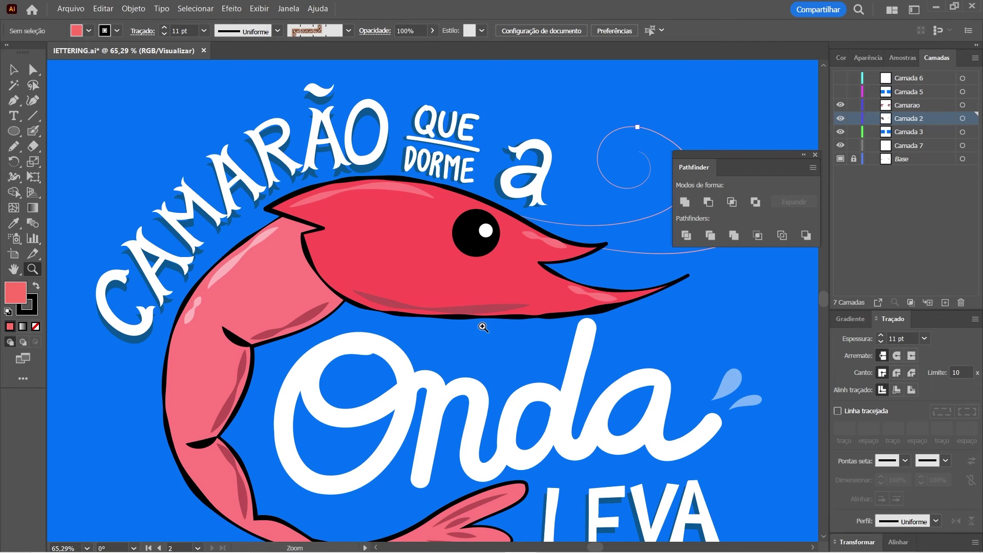
{"action": "scroll", "coordinate": [481, 325], "scroll_direction": "up", "scroll_amount": 1}
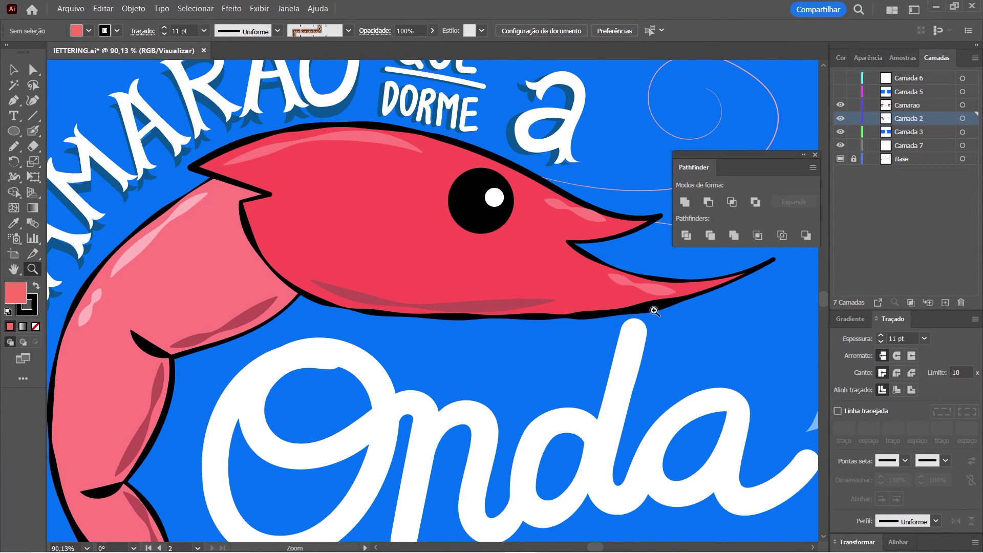
{"action": "scroll", "coordinate": [492, 326], "scroll_direction": "up", "scroll_amount": 1}
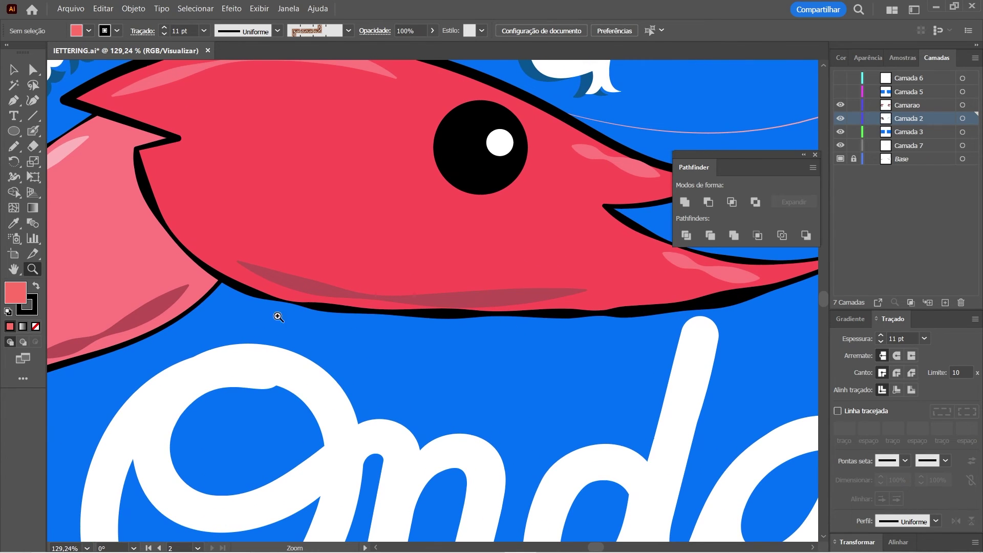
{"action": "scroll", "coordinate": [306, 318], "scroll_direction": "left", "scroll_amount": 5}
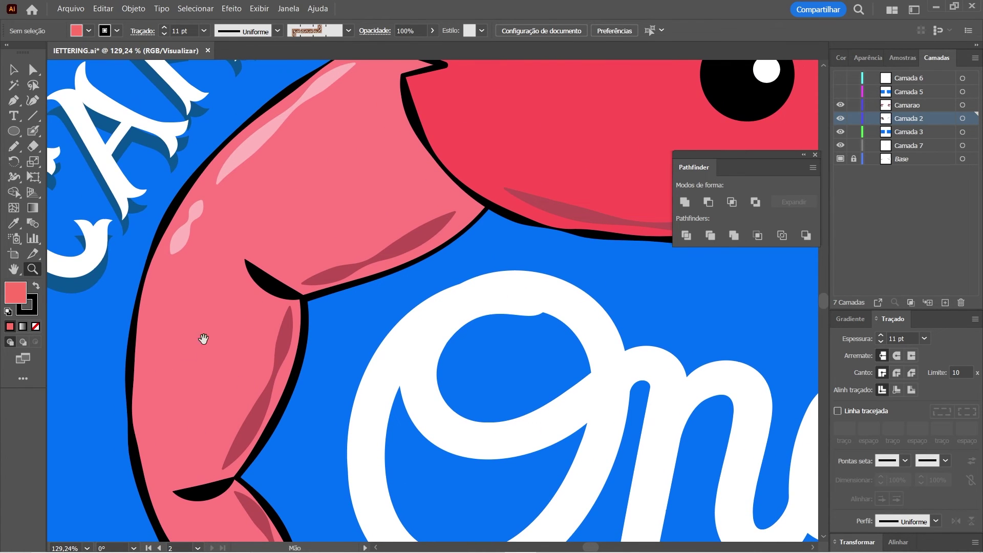
{"action": "scroll", "coordinate": [192, 338], "scroll_direction": "down", "scroll_amount": 5}
{"action": "scroll", "coordinate": [192, 327], "scroll_direction": "left", "scroll_amount": 2}
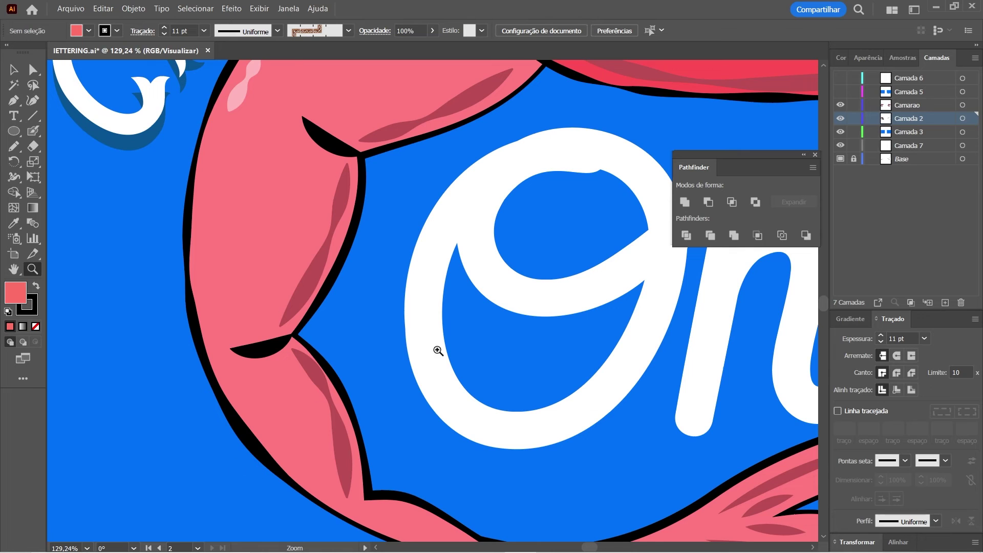
{"action": "left_click", "coordinate": [483, 322], "text": "alt"}
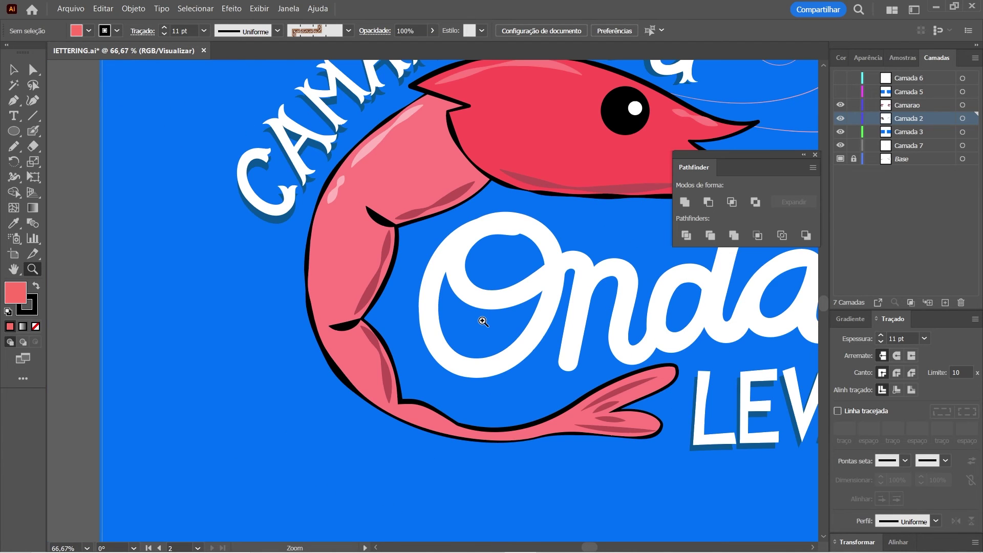
{"action": "left_click", "coordinate": [485, 238]}
{"action": "left_click_drag", "start_coordinate": [485, 238], "coordinate": [367, 305]}
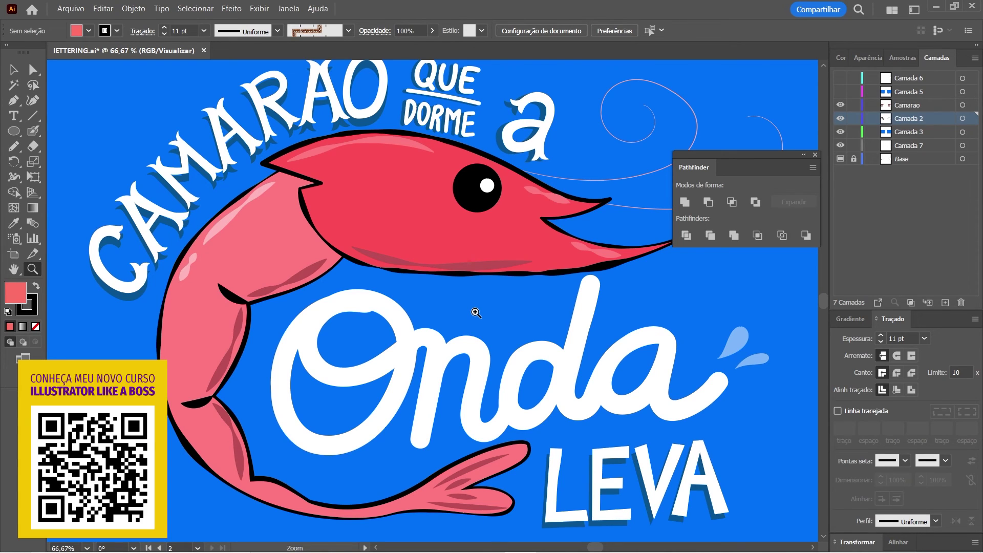
Zoom out to 50% and make the Camada 5 blue speckle layer visible.
{"action": "left_click", "coordinate": [477, 313], "text": "alt"}
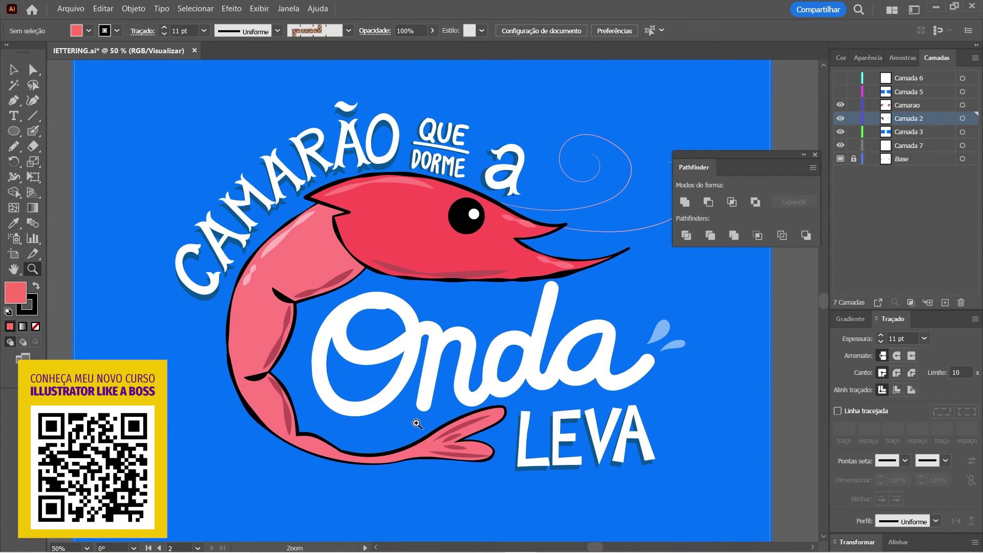
{"action": "scroll", "coordinate": [478, 342], "scroll_direction": "right", "scroll_amount": 1}
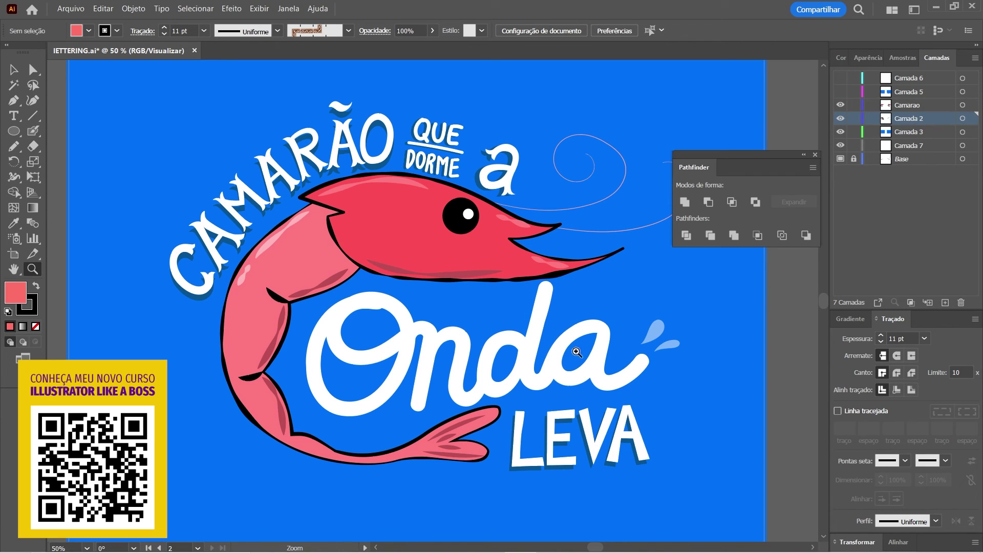
{"action": "left_click", "coordinate": [841, 92]}
Make the Camada 6 white speckle texture layer visible.
{"action": "left_click", "coordinate": [841, 146]}
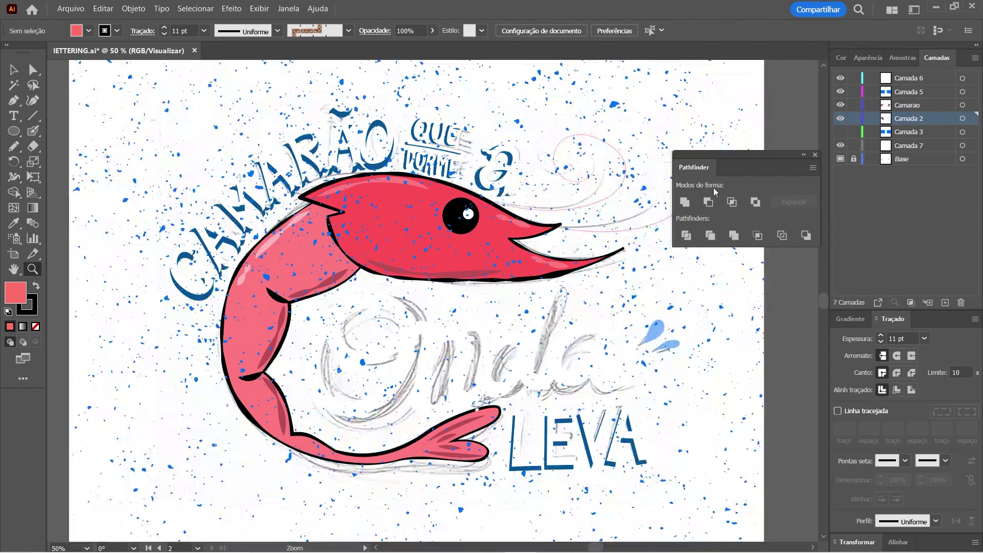